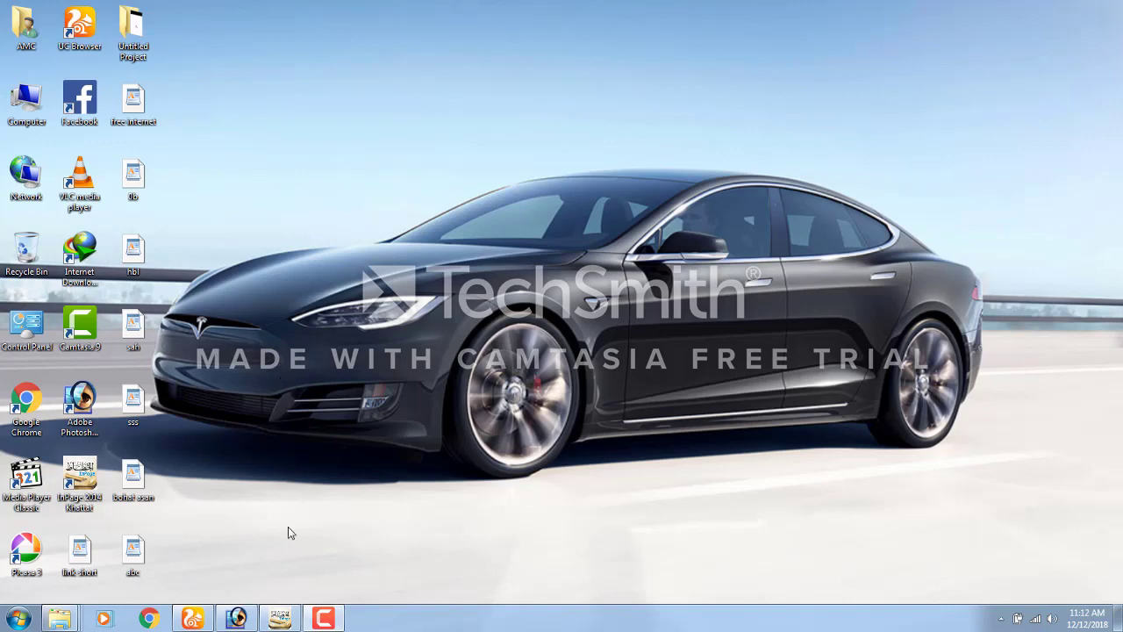
- Restore the InPage window showing the Urdu heading 'موبائل گیم'
left_click(279, 618)
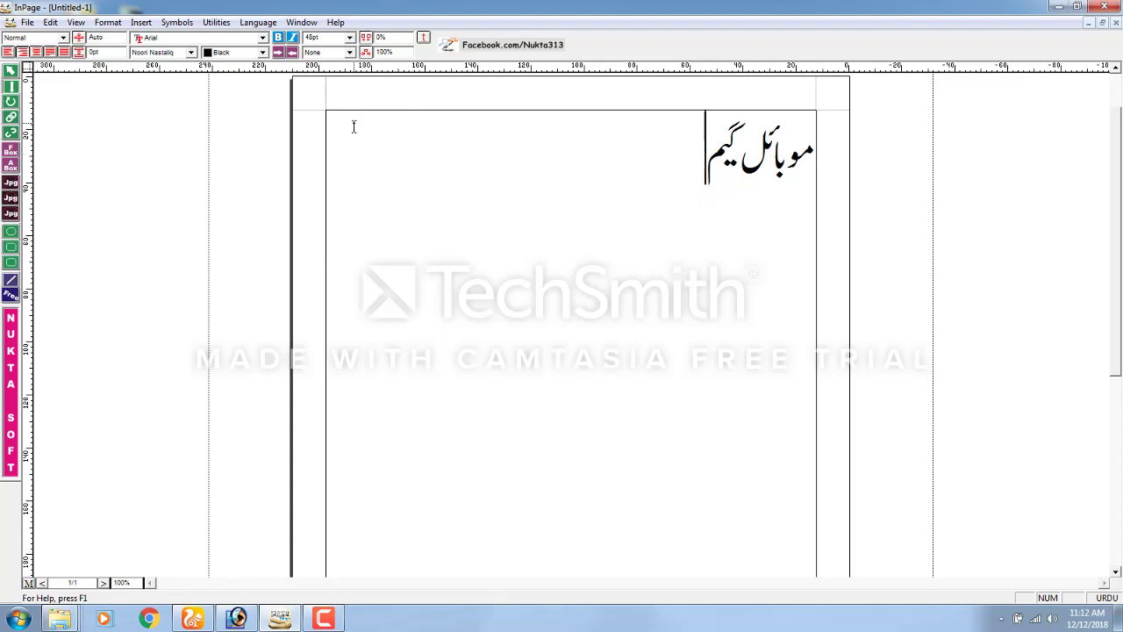
- Export the InPage page as an Encapsulated PostScript file 'bbb' on the Desktop
left_click(24, 23)
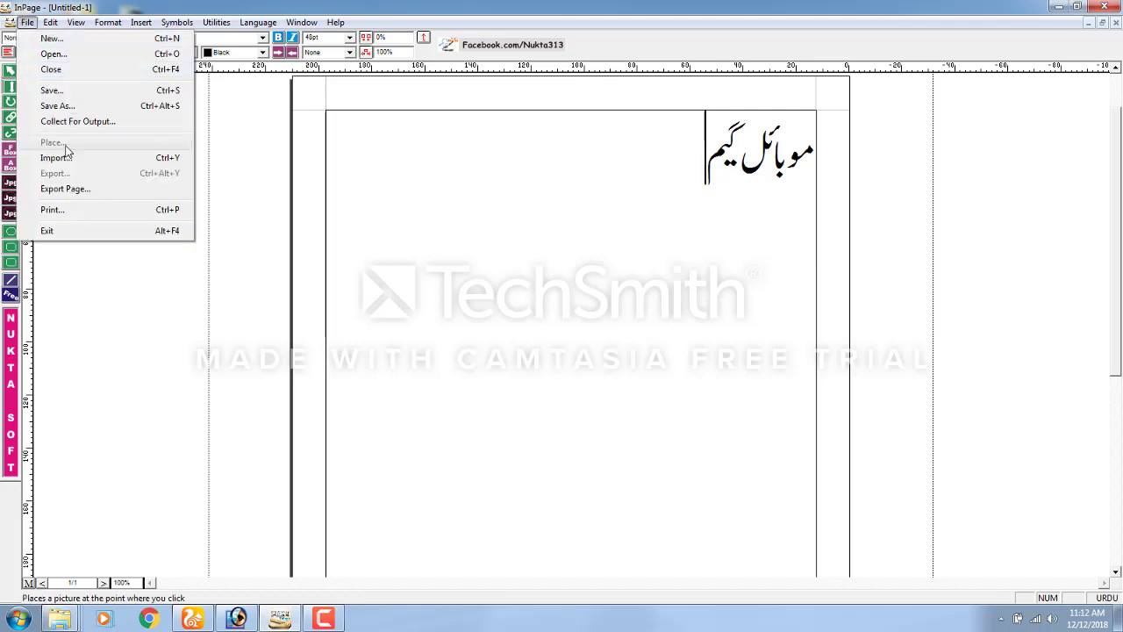
left_click(70, 190)
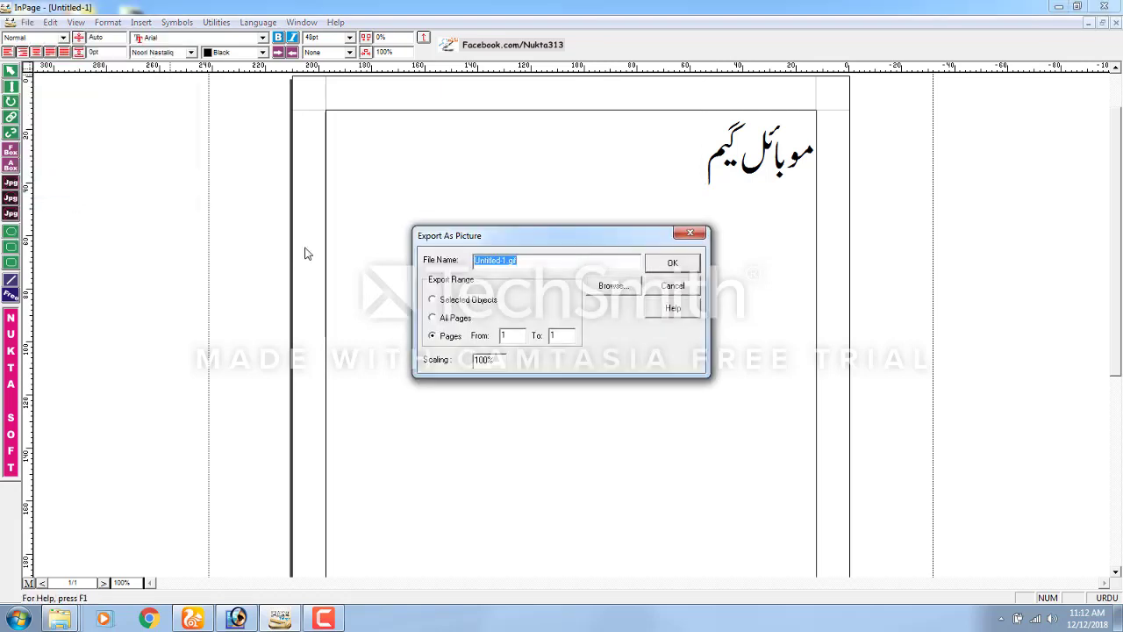
left_click(624, 289)
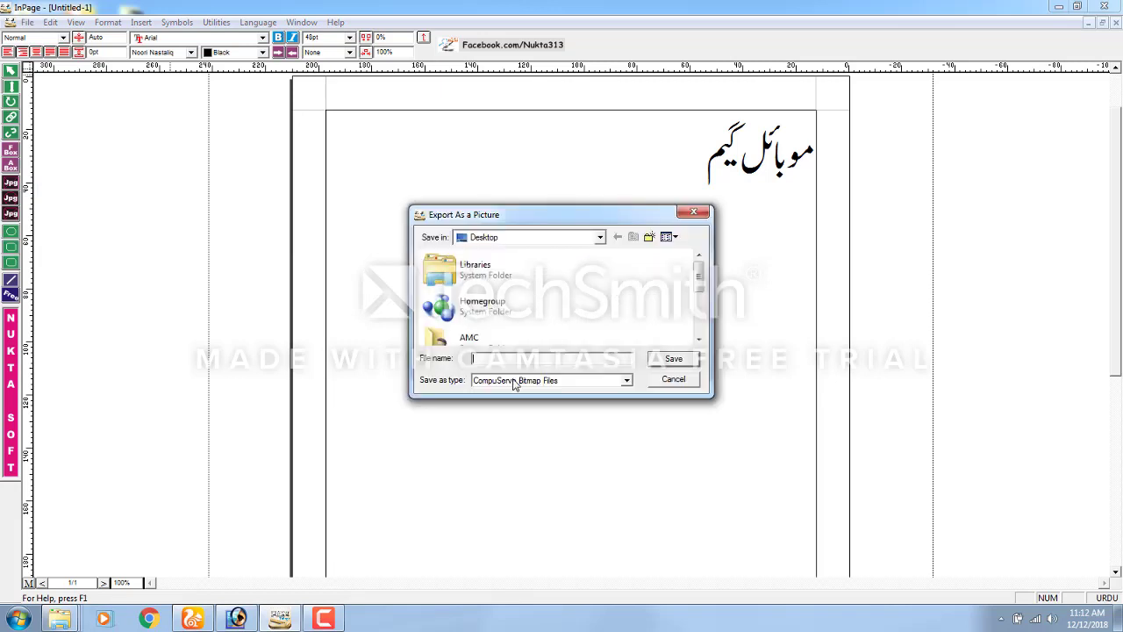
left_click(600, 238)
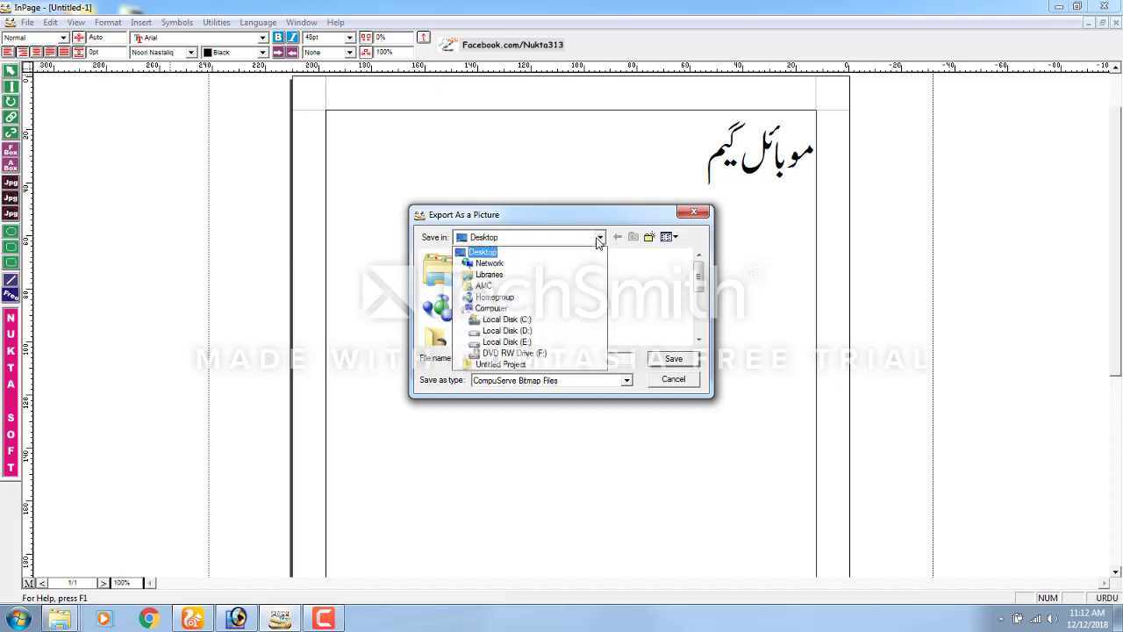
left_click(490, 254)
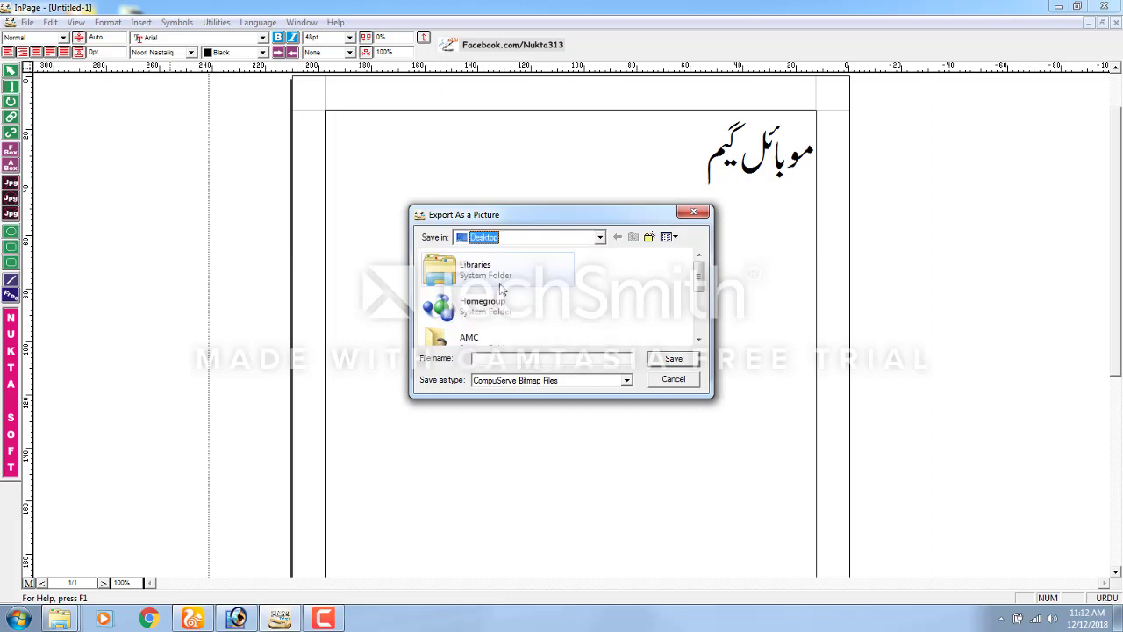
left_click(626, 380)
left_click(534, 400)
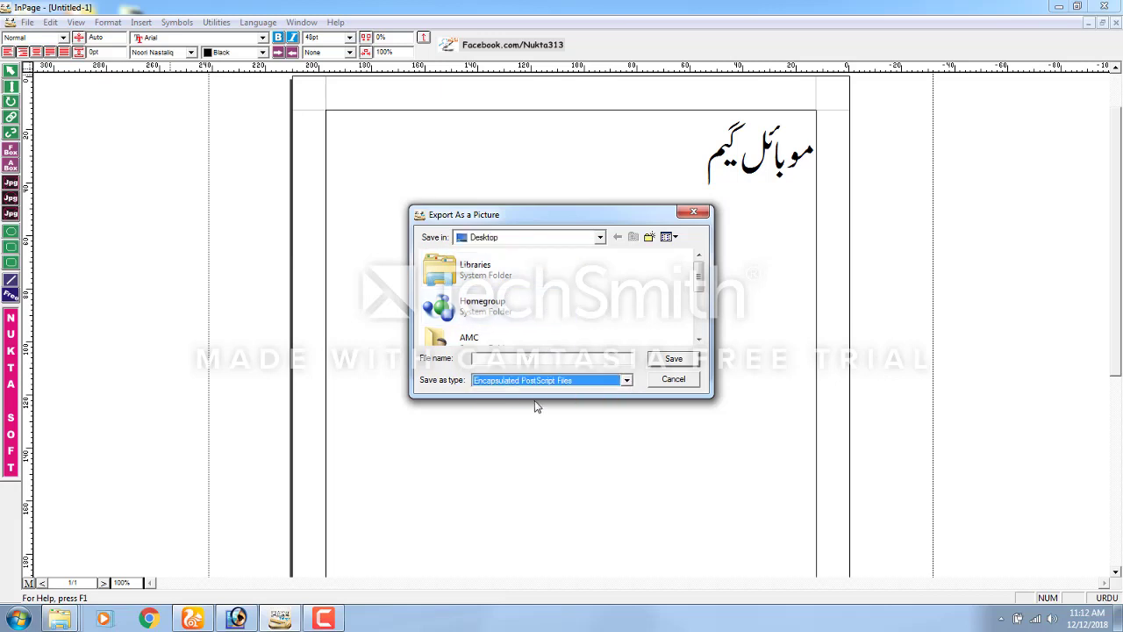
left_click(505, 358)
type("bbb")
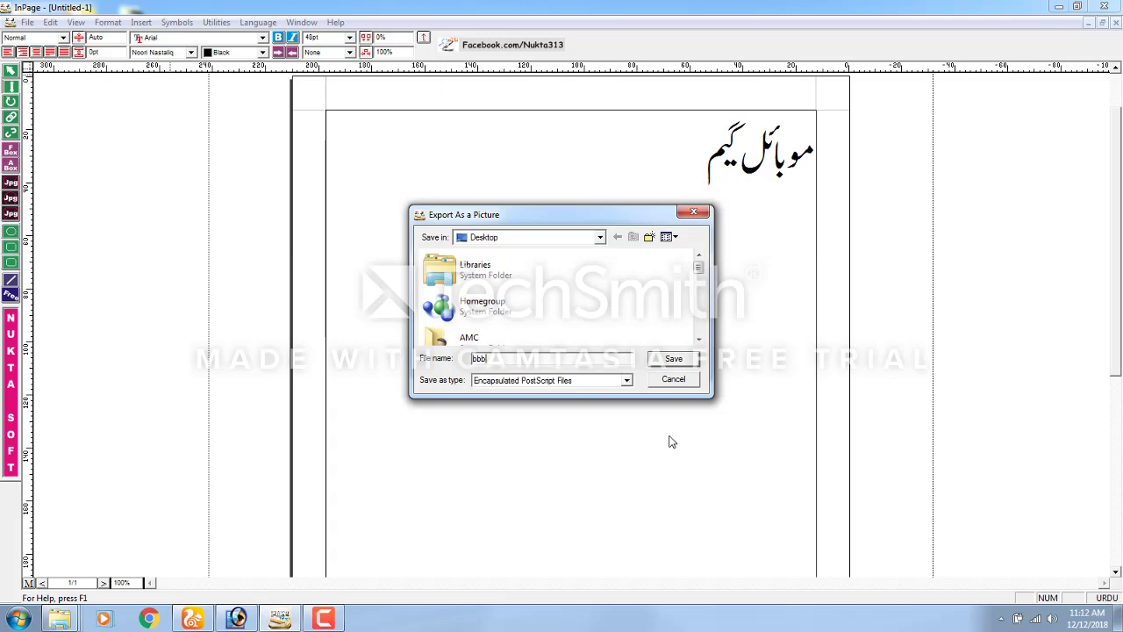
left_click(682, 361)
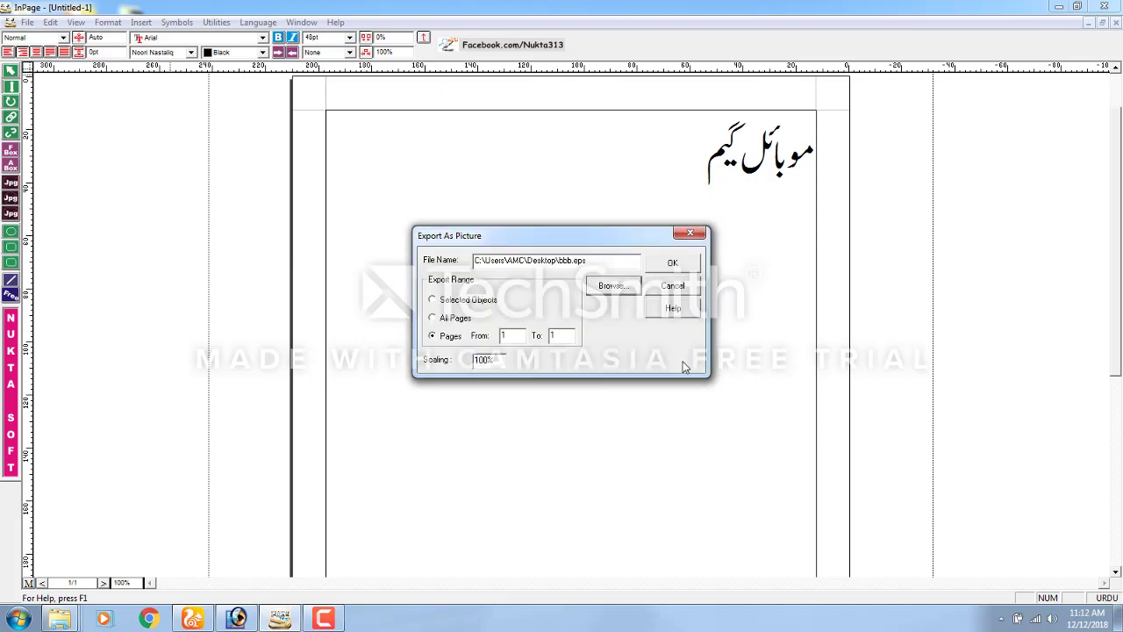
left_click(667, 264)
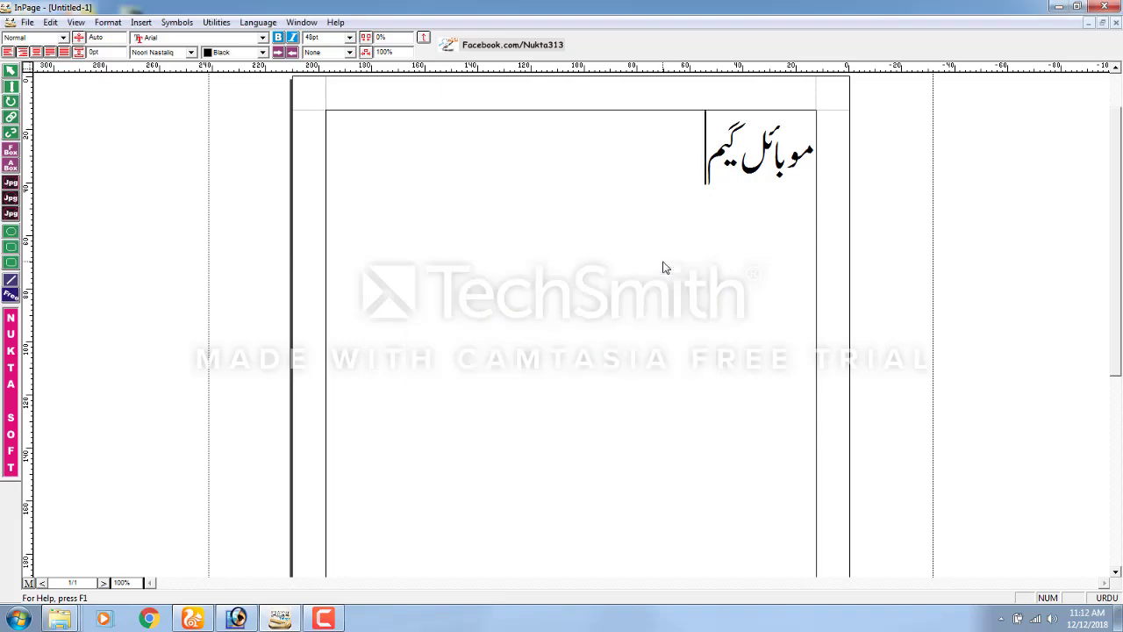
- Switch to Photoshop and create a maximized blank white 1280×720 document, Untitled-1
left_click(1058, 7)
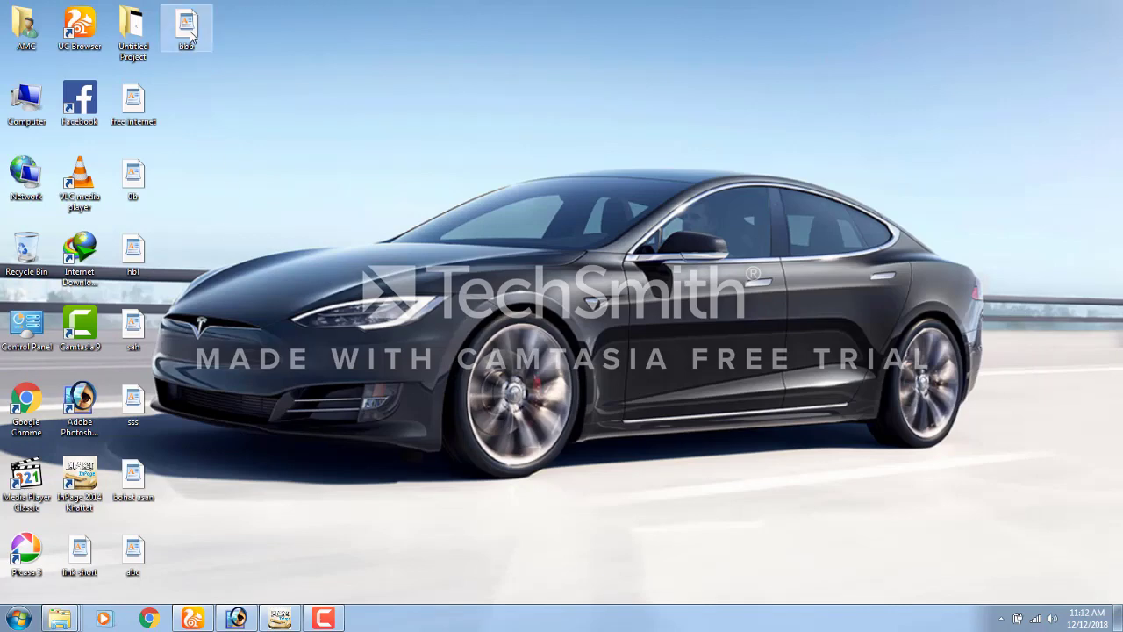
left_click(239, 620)
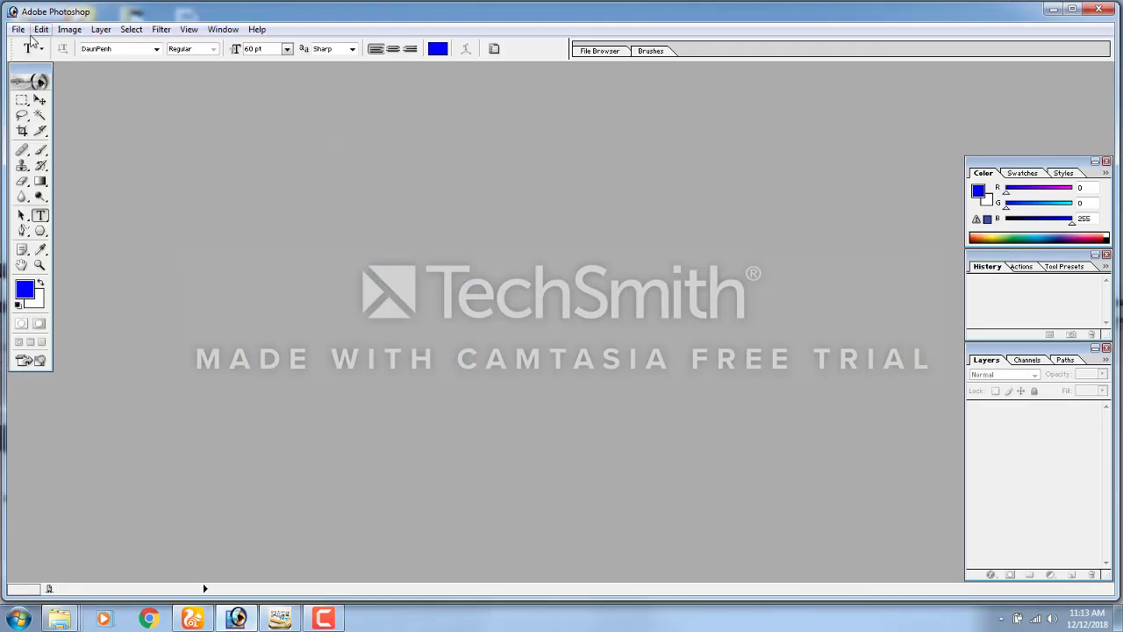
left_click(17, 29)
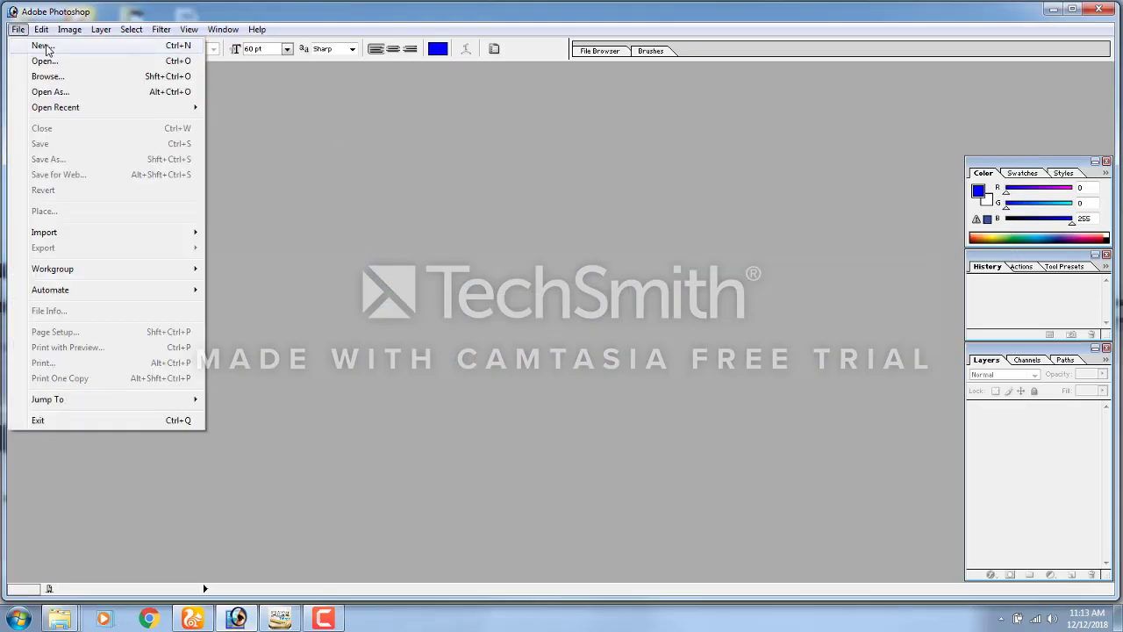
left_click(41, 46)
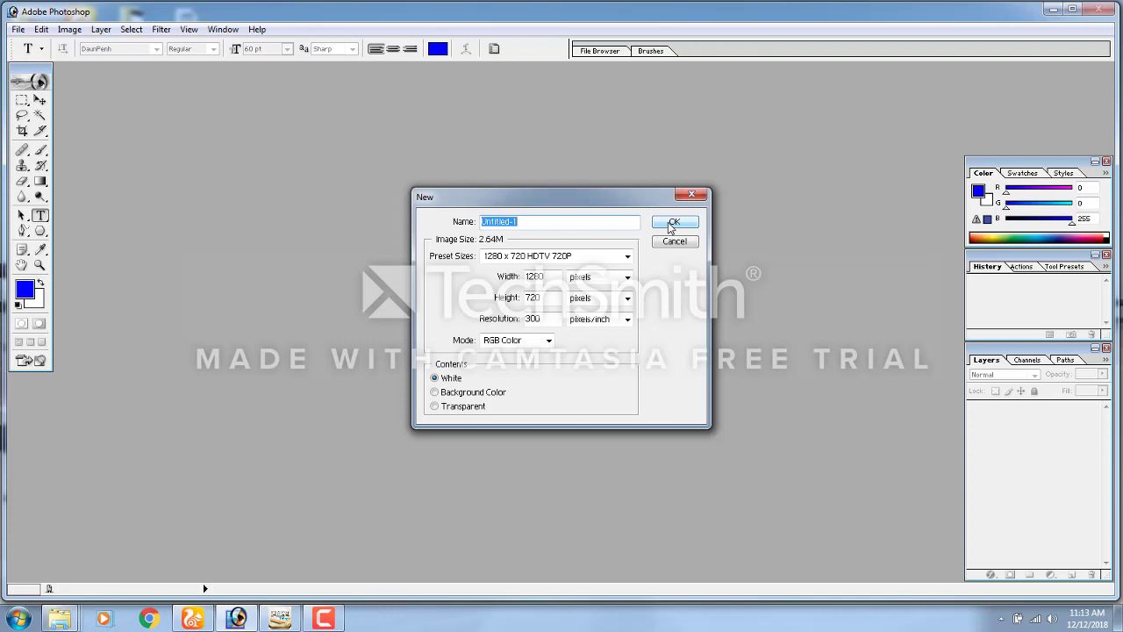
left_click(672, 223)
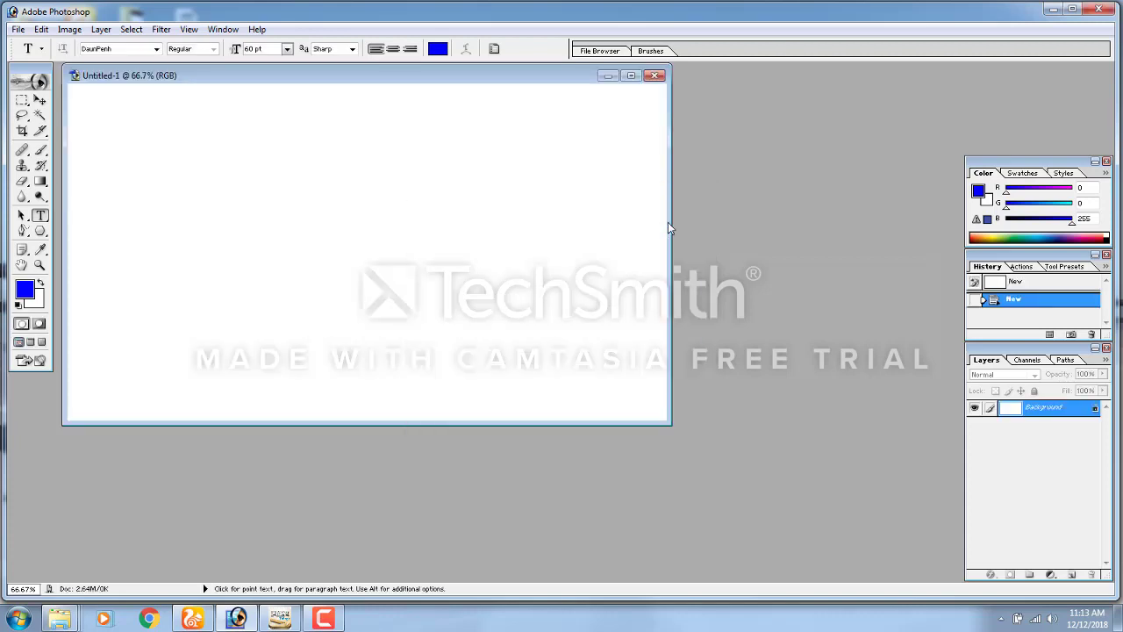
left_click(631, 75)
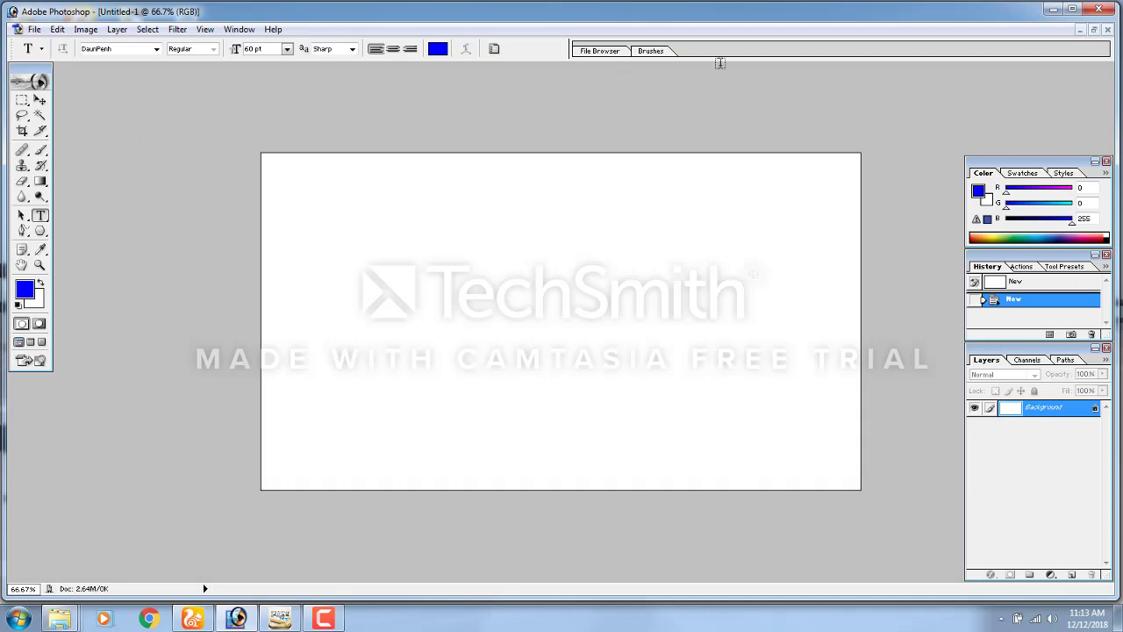
- Drag bbb.eps from the desktop into Photoshop and rasterize it with default settings
left_click(1053, 11)
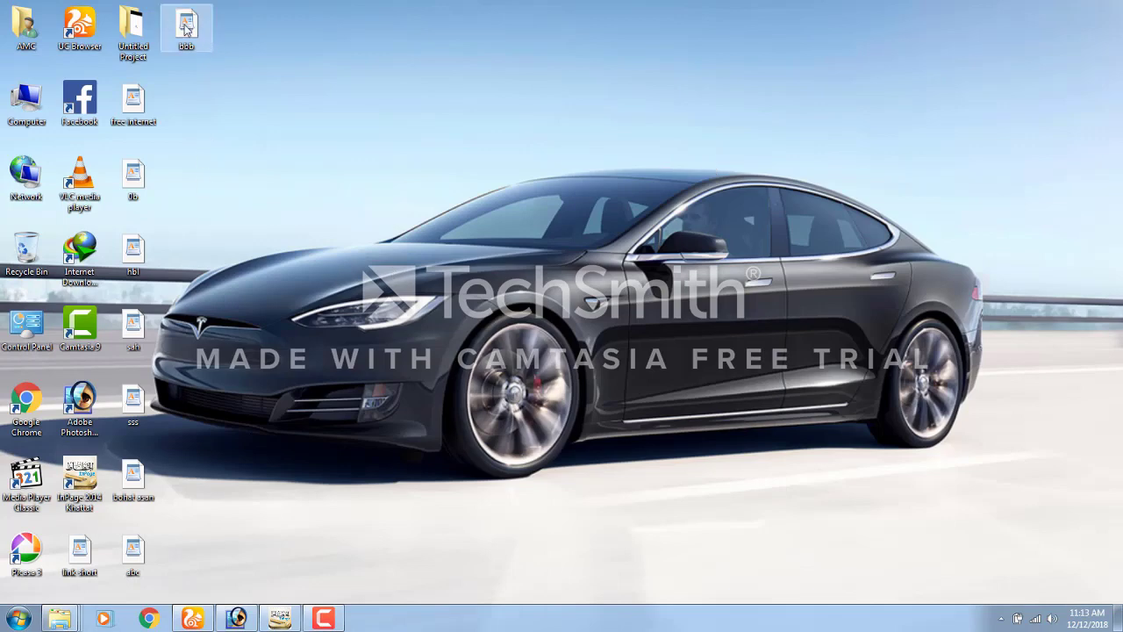
mouse_move(188, 28)
left_mouse_down()
mouse_move(252, 544)
mouse_move(235, 619)
left_mouse_up()
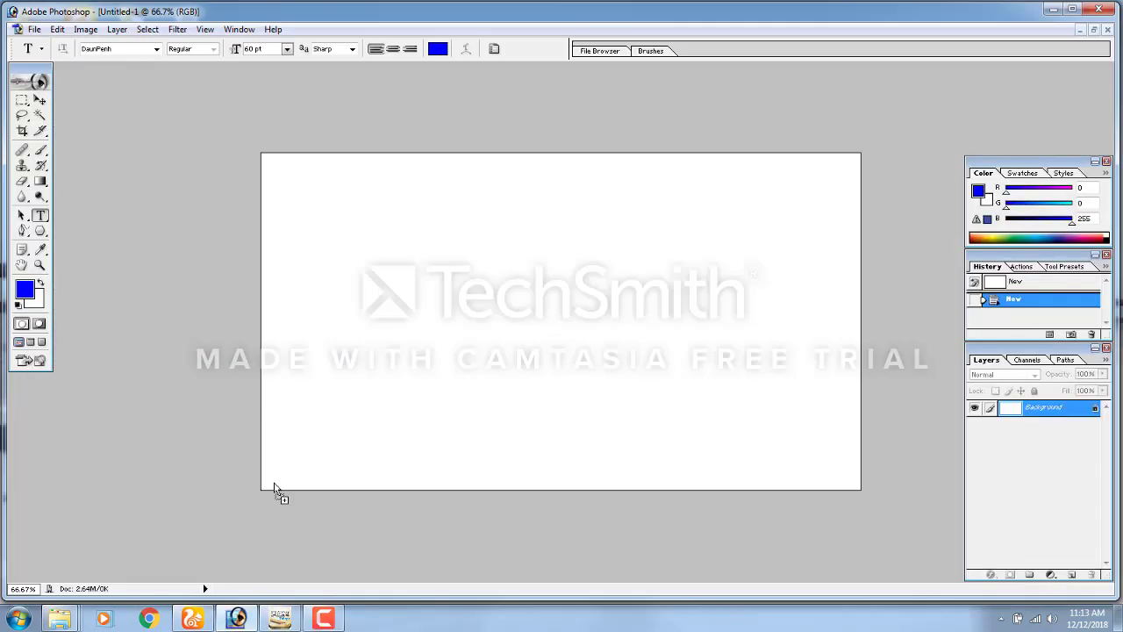
mouse_move(235, 620)
left_mouse_down()
mouse_move(187, 193)
mouse_move(193, 72)
mouse_move(243, 78)
left_mouse_up()
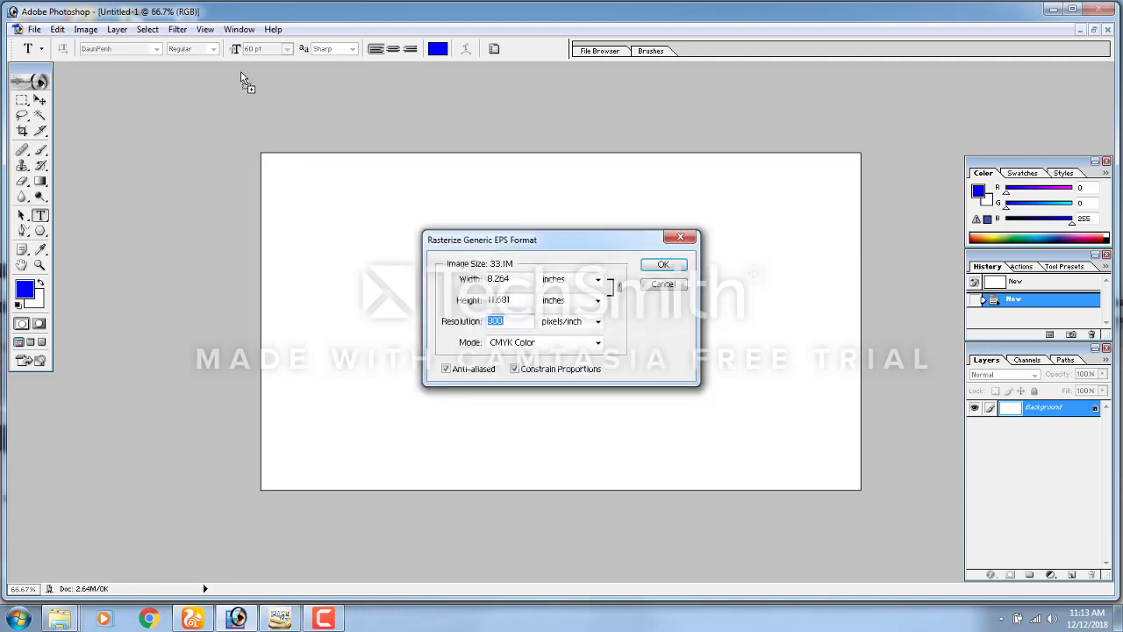
left_click(664, 265)
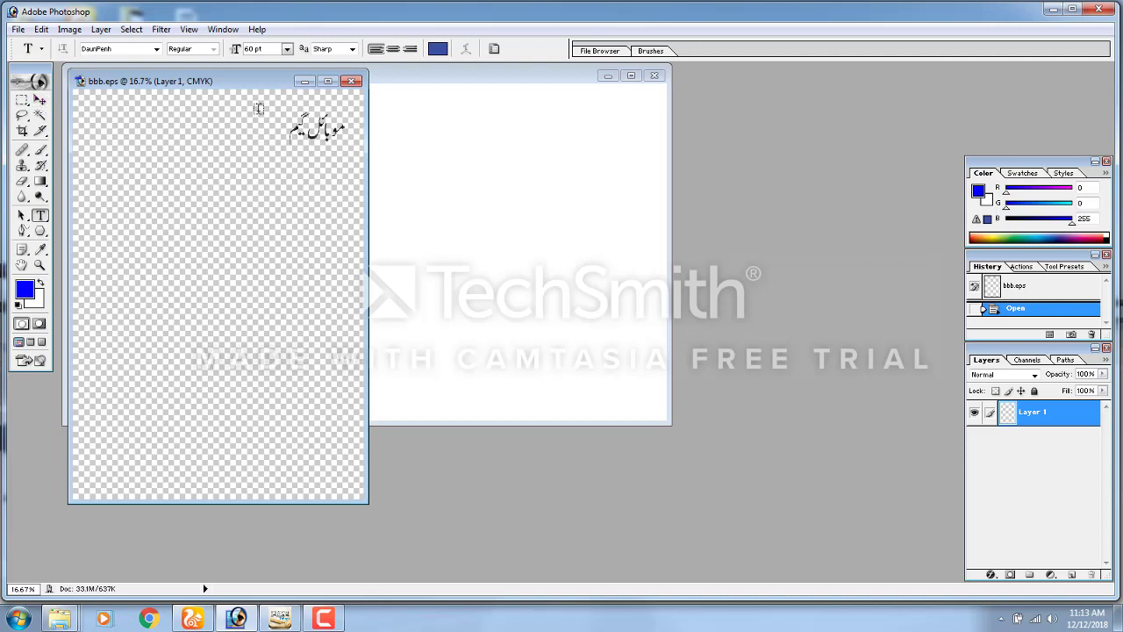
- Marquee-select the Urdu heading in bbb.eps and move it into Untitled-1's top right
left_click(303, 130)
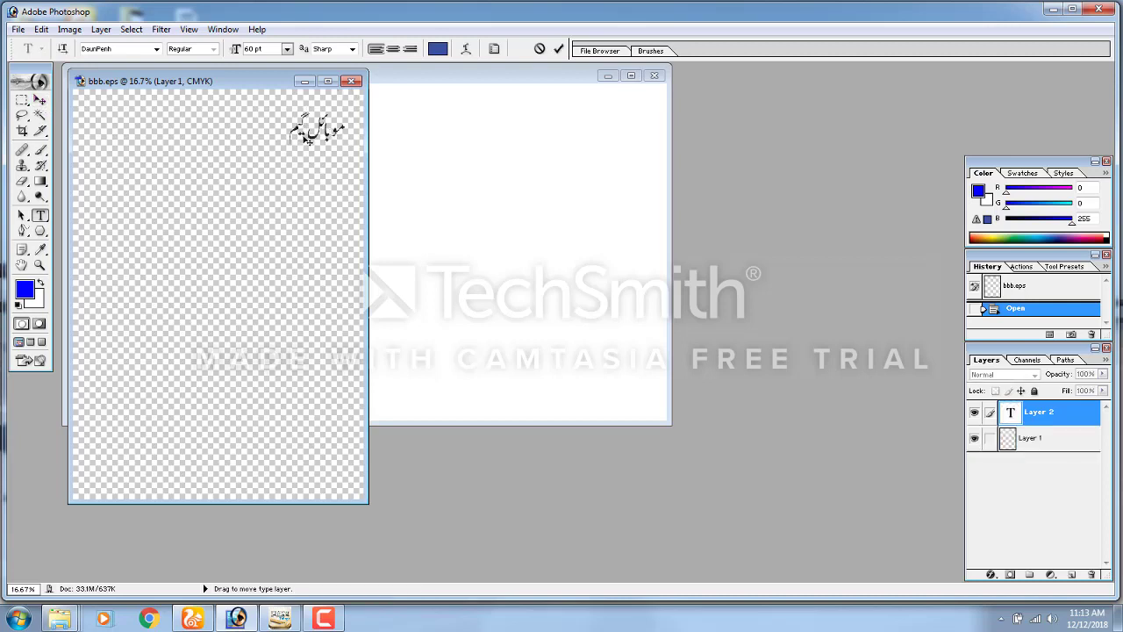
left_click(22, 101)
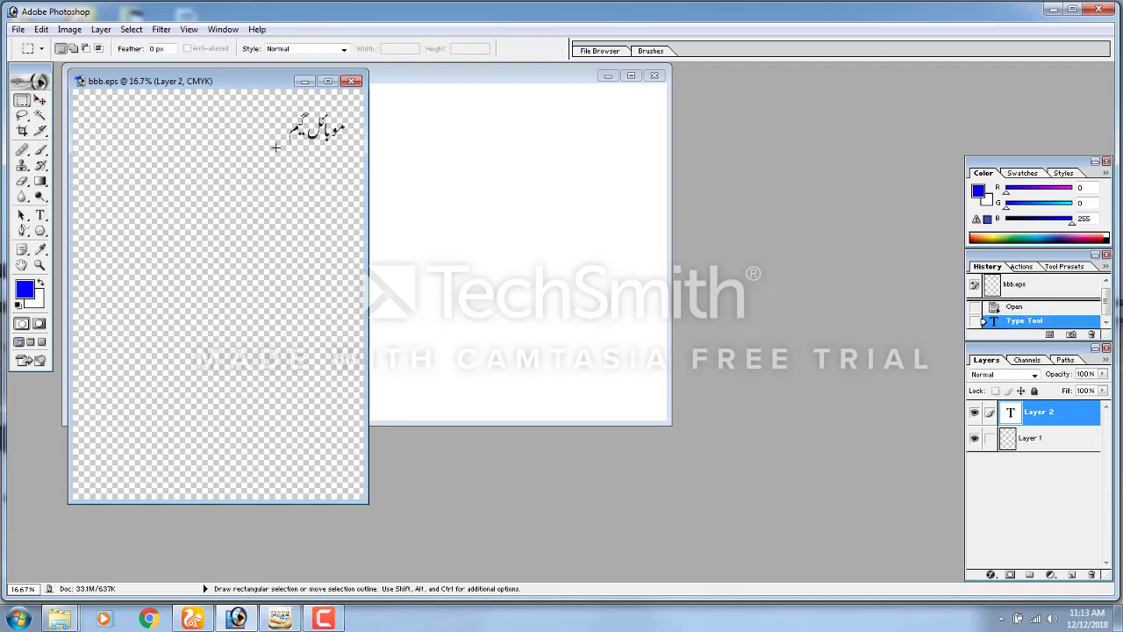
left_click_drag(275, 149, 352, 107)
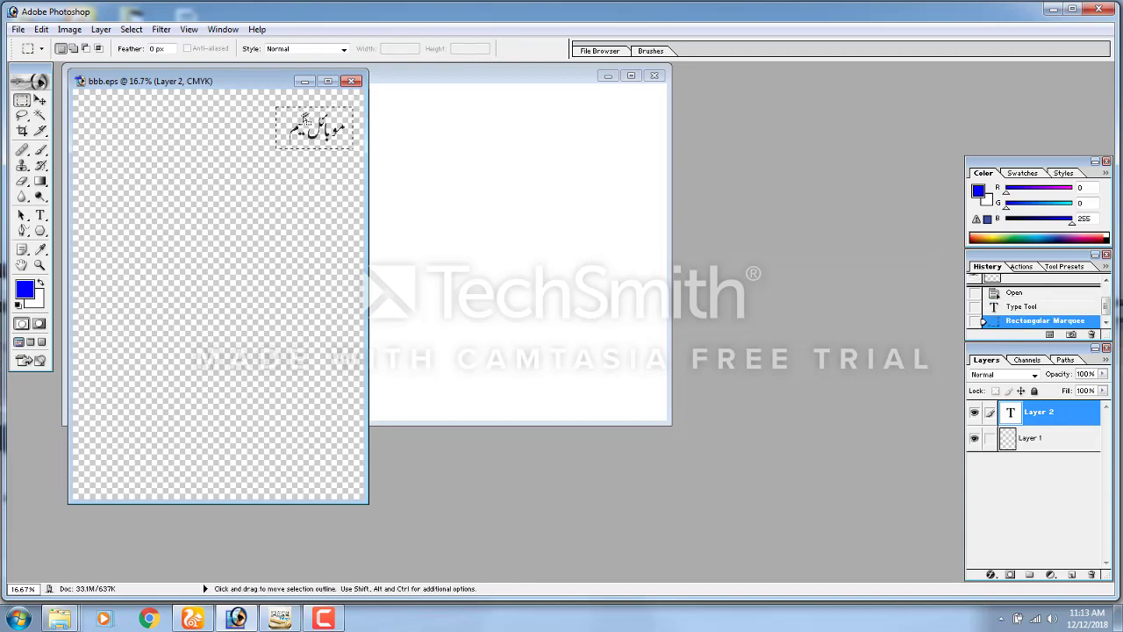
left_click(44, 102)
mouse_move(313, 126)
left_mouse_down()
mouse_move(441, 230)
mouse_move(514, 220)
mouse_move(543, 198)
mouse_move(520, 164)
left_mouse_up()
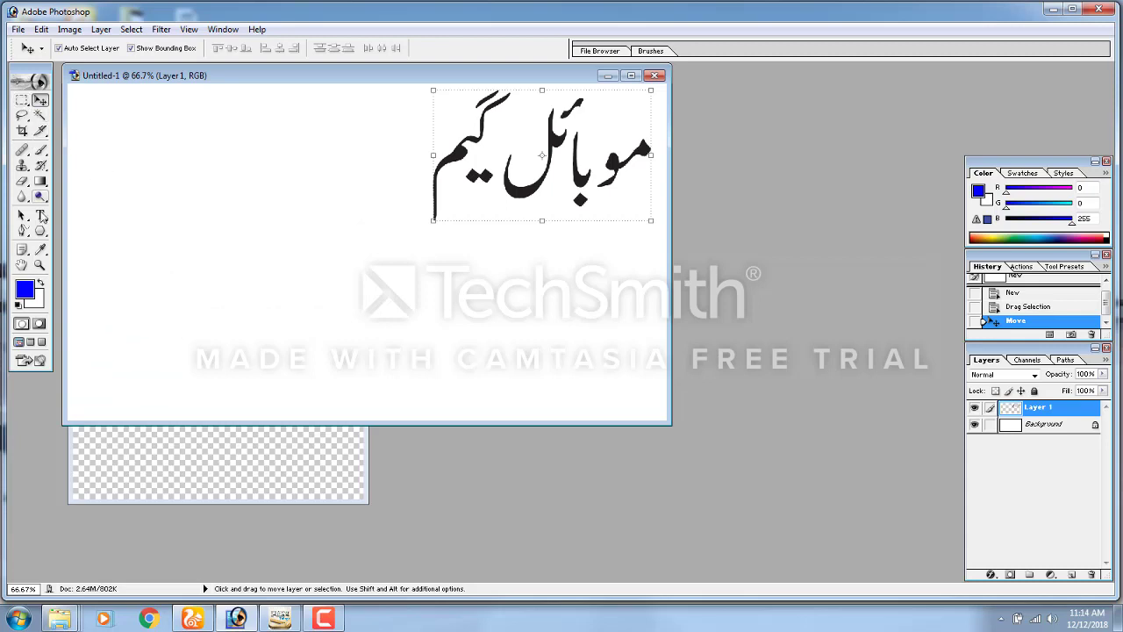
- Draw a text box at the canvas's top left with blue, 36 pt text
left_click(40, 216)
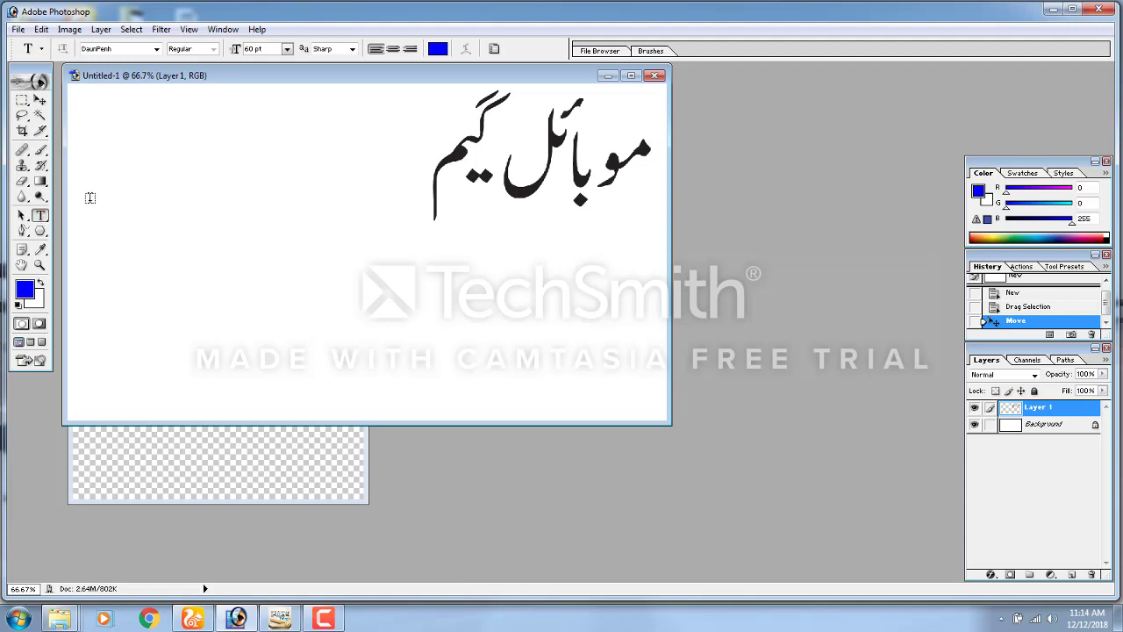
mouse_move(97, 211)
left_mouse_down()
mouse_move(301, 148)
mouse_move(389, 91)
left_mouse_up()
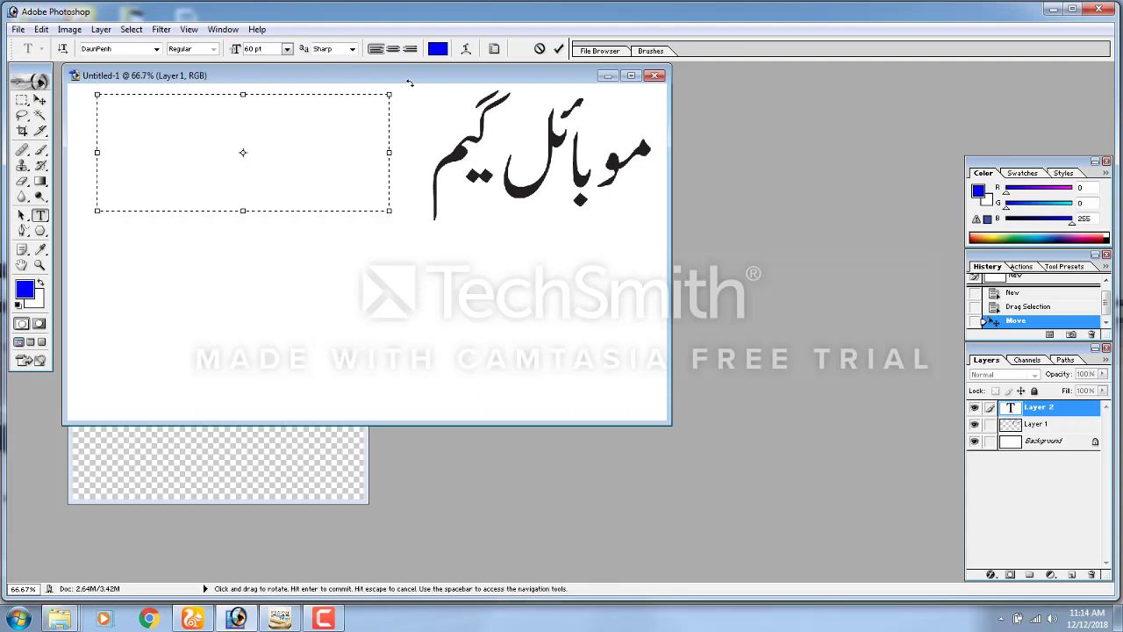
left_click(439, 53)
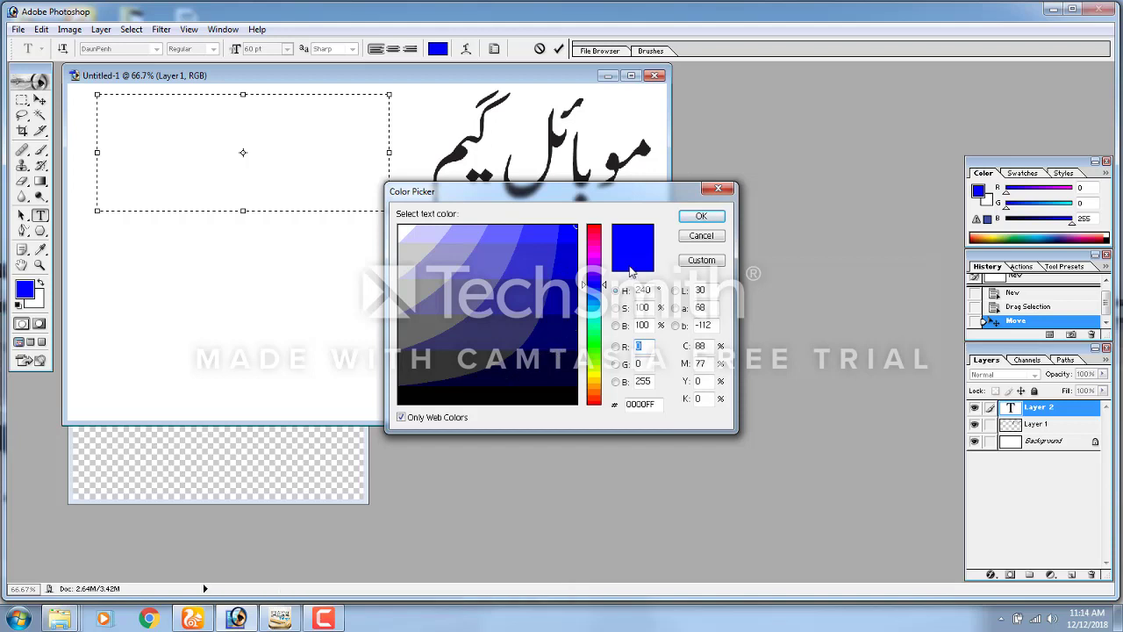
left_click(699, 219)
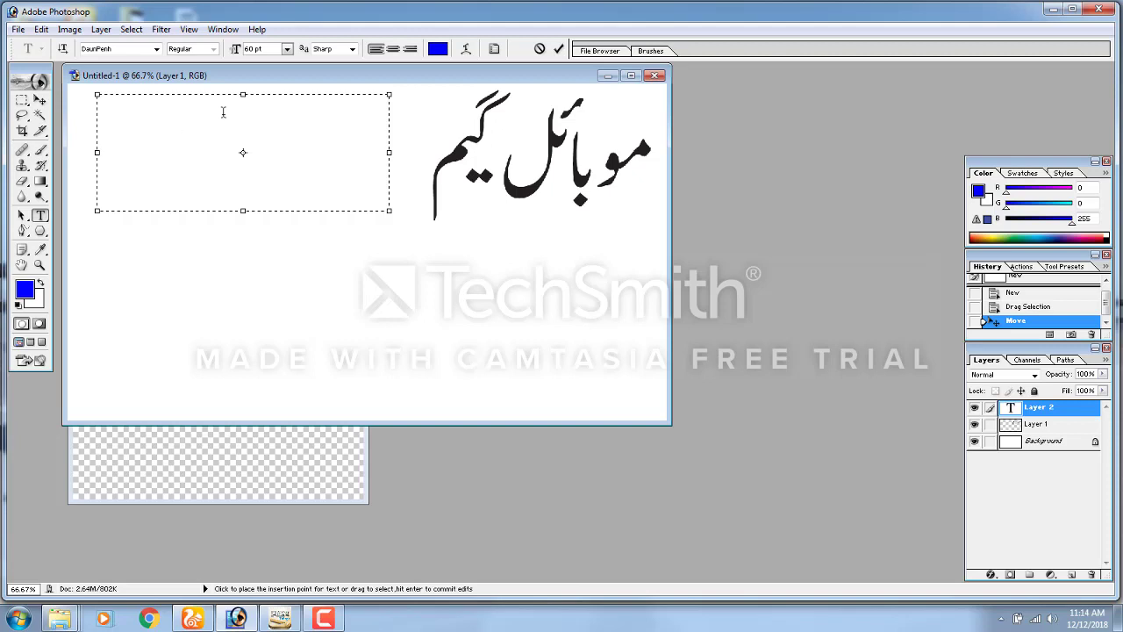
left_click(287, 50)
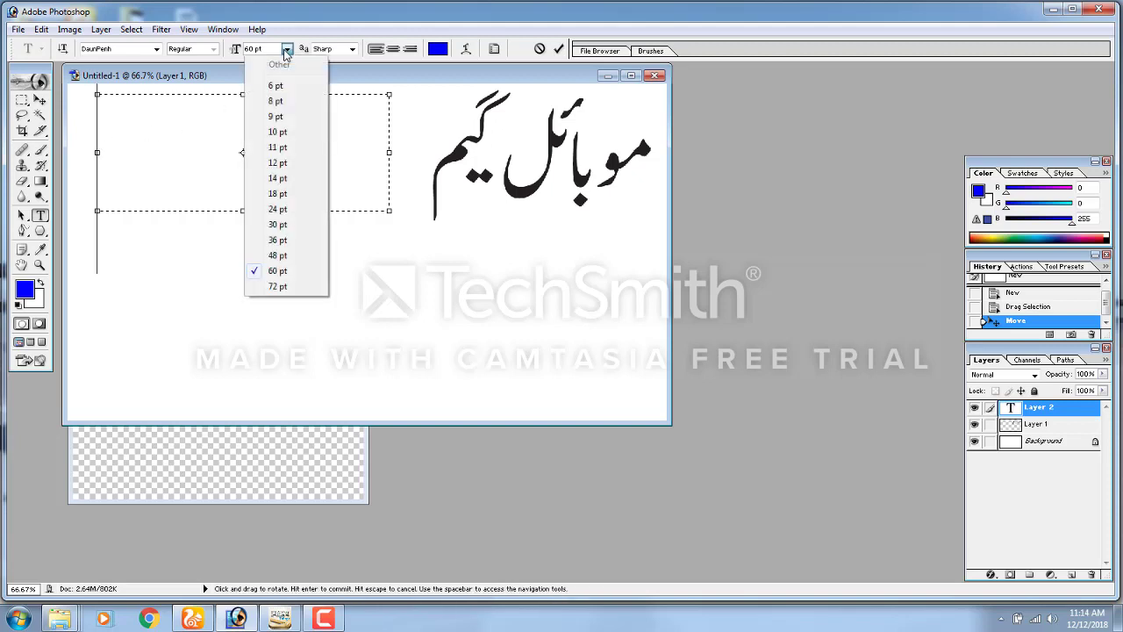
left_click(278, 240)
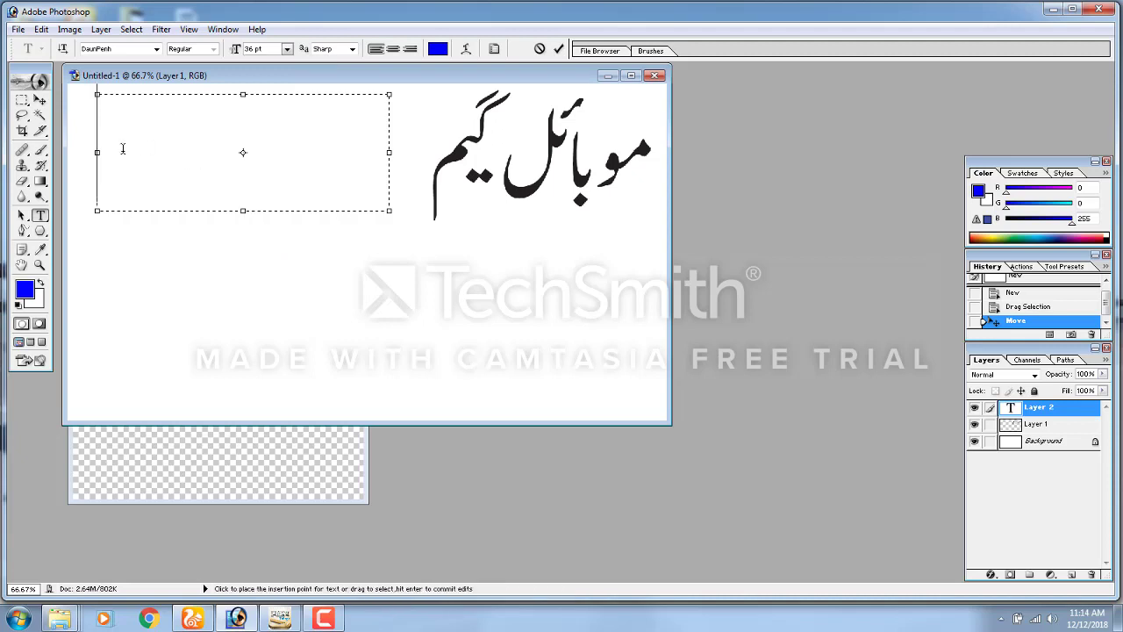
- Enter and commit 'urdu topfun', then nudge it slightly down and right
type("ud")
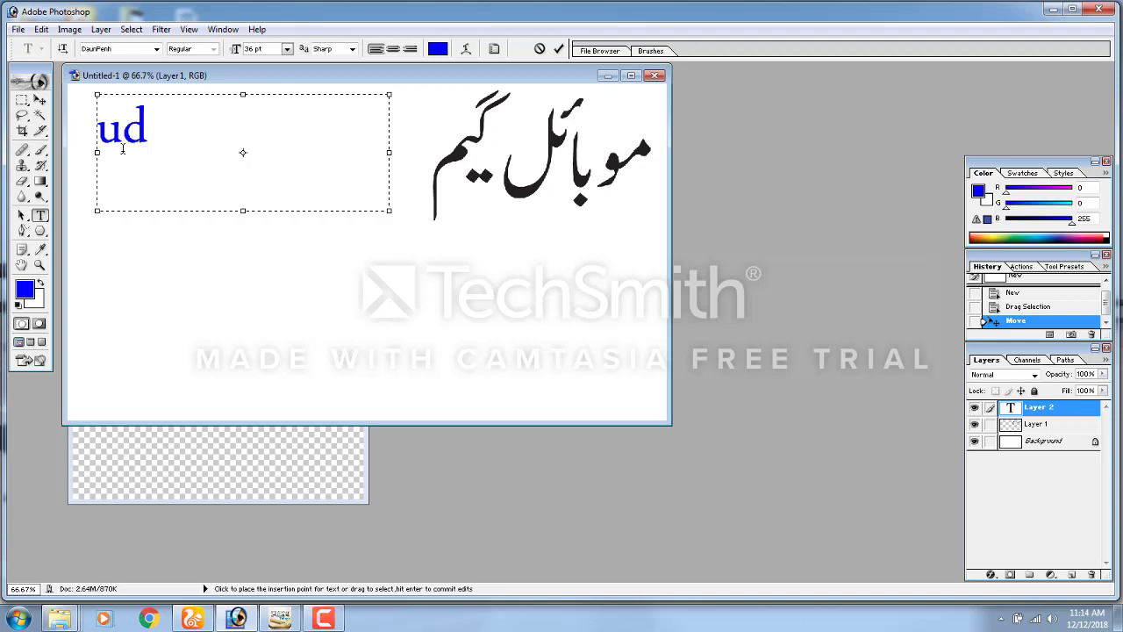
key("BackSpace")
type("rdu")
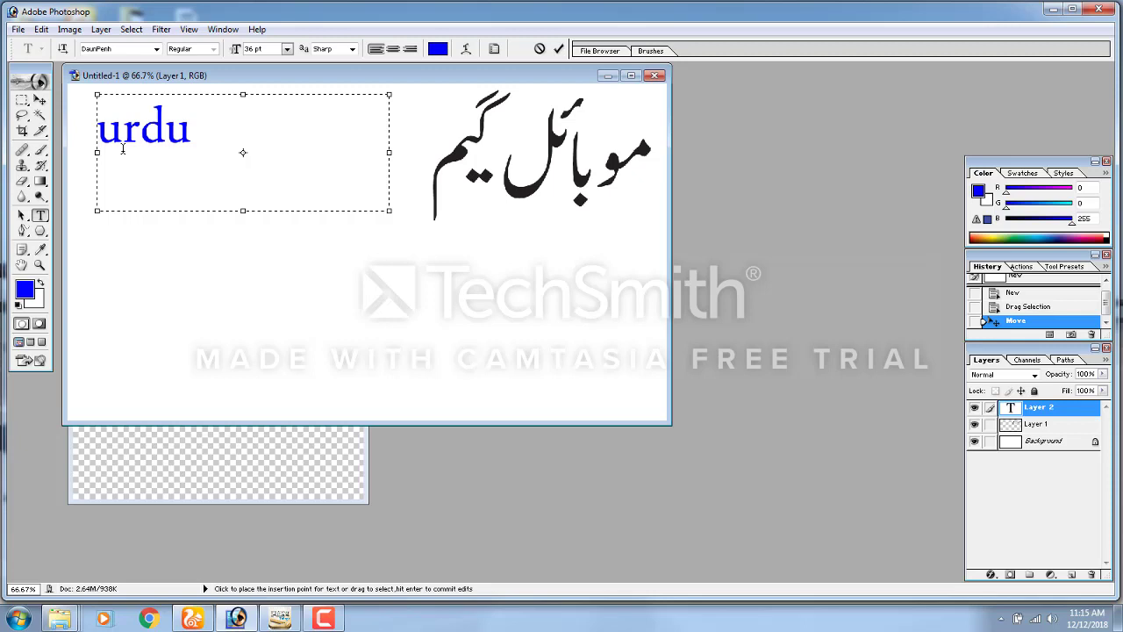
type(" to")
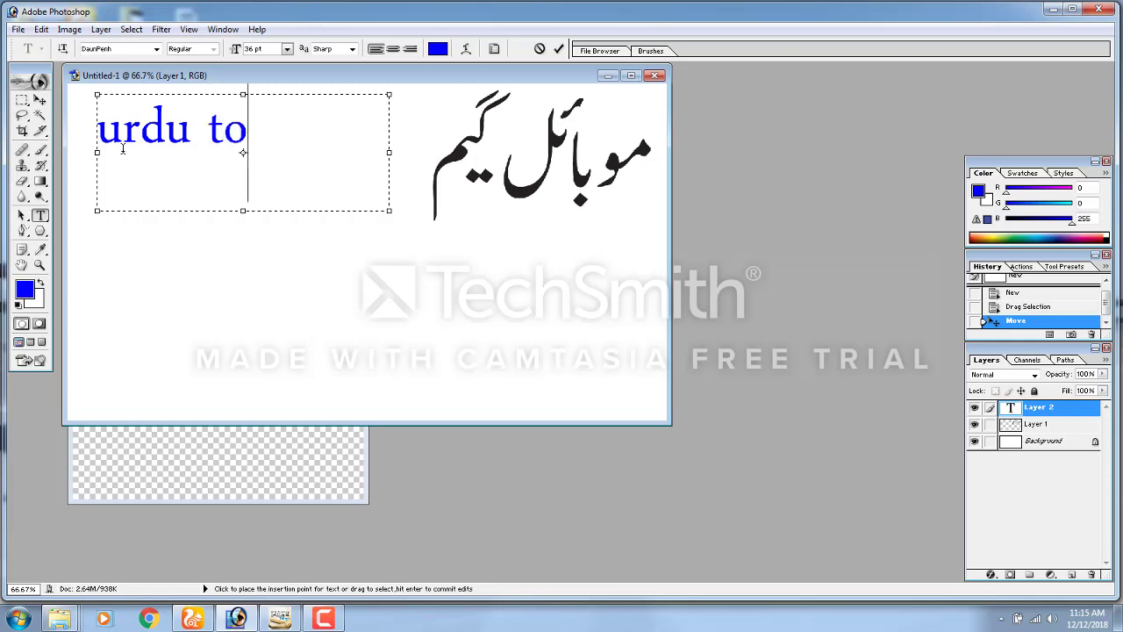
type("pf")
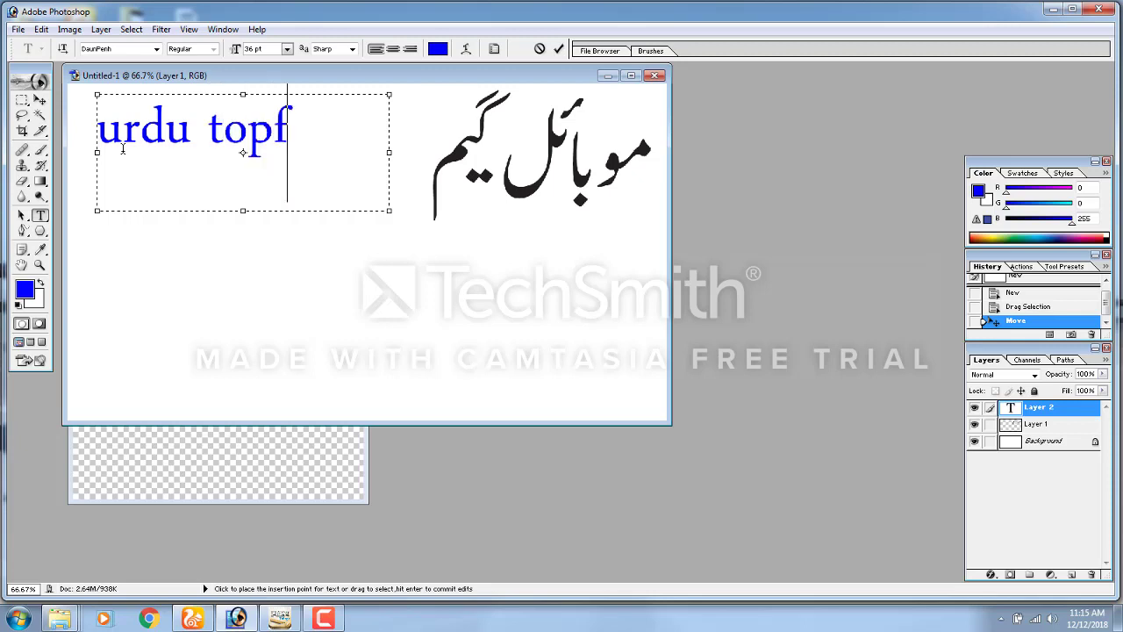
type("un")
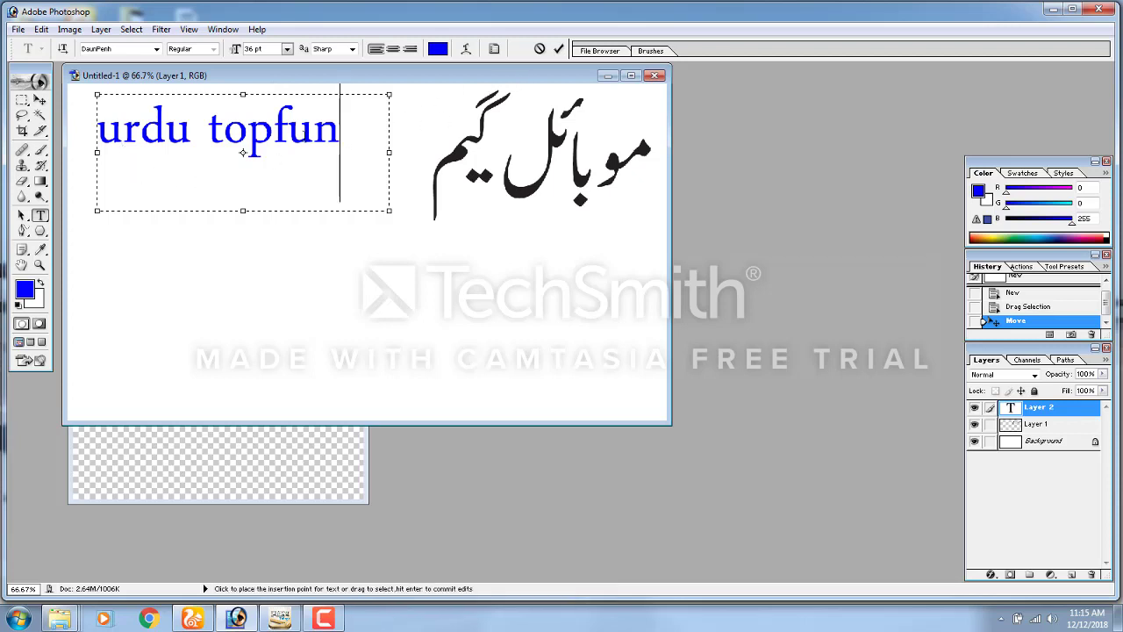
left_click(273, 132)
key("shift+End")
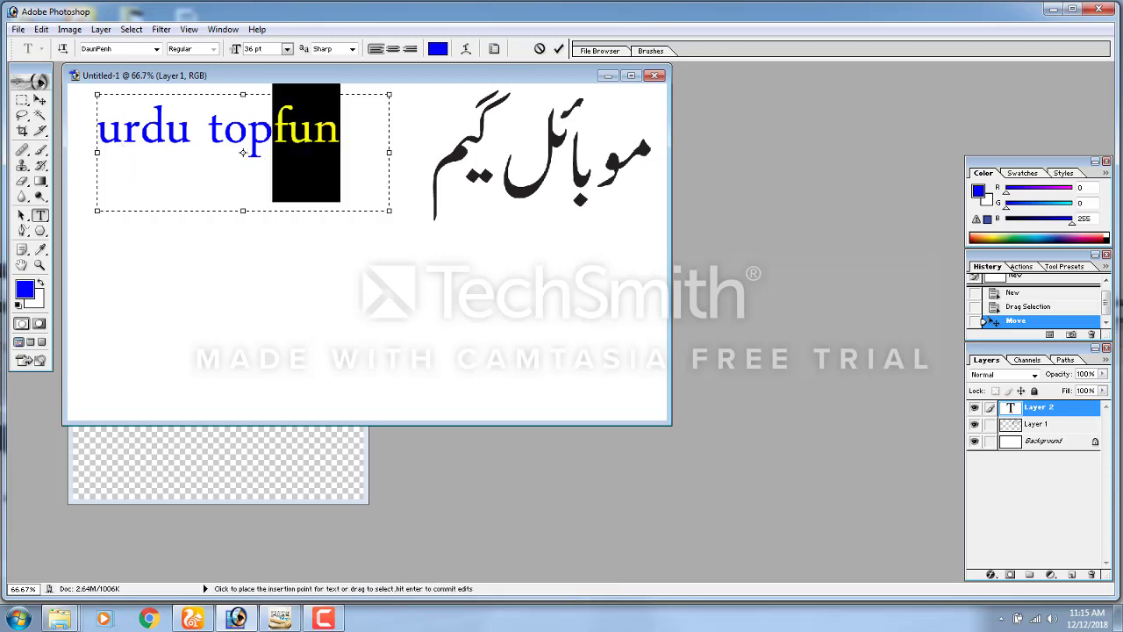
left_click(365, 154)
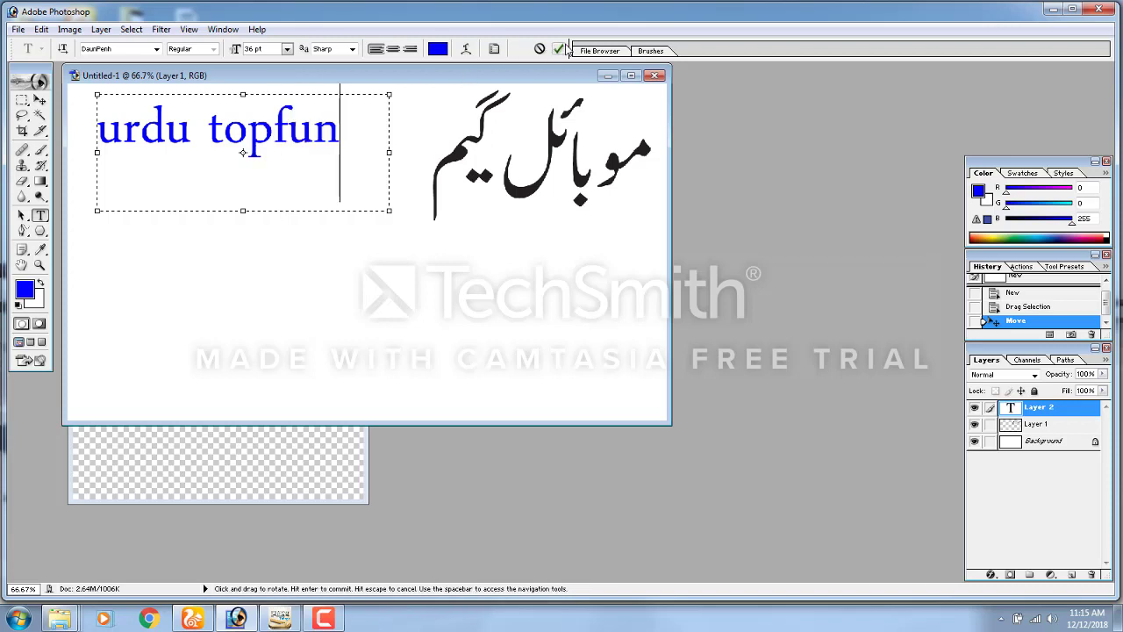
left_click(560, 48)
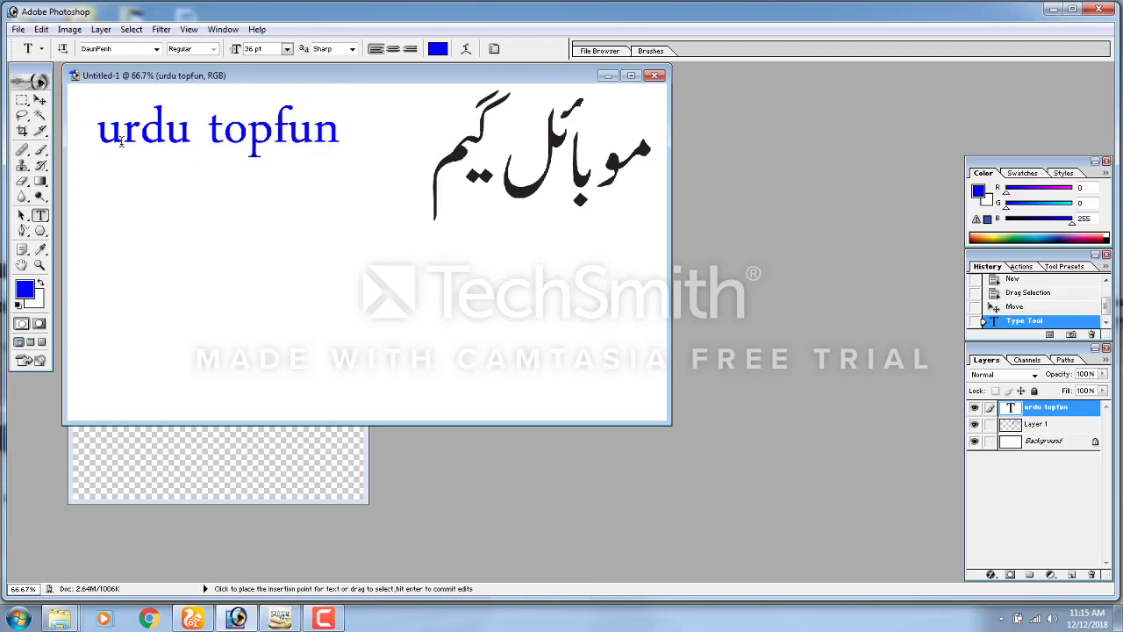
left_click(39, 100)
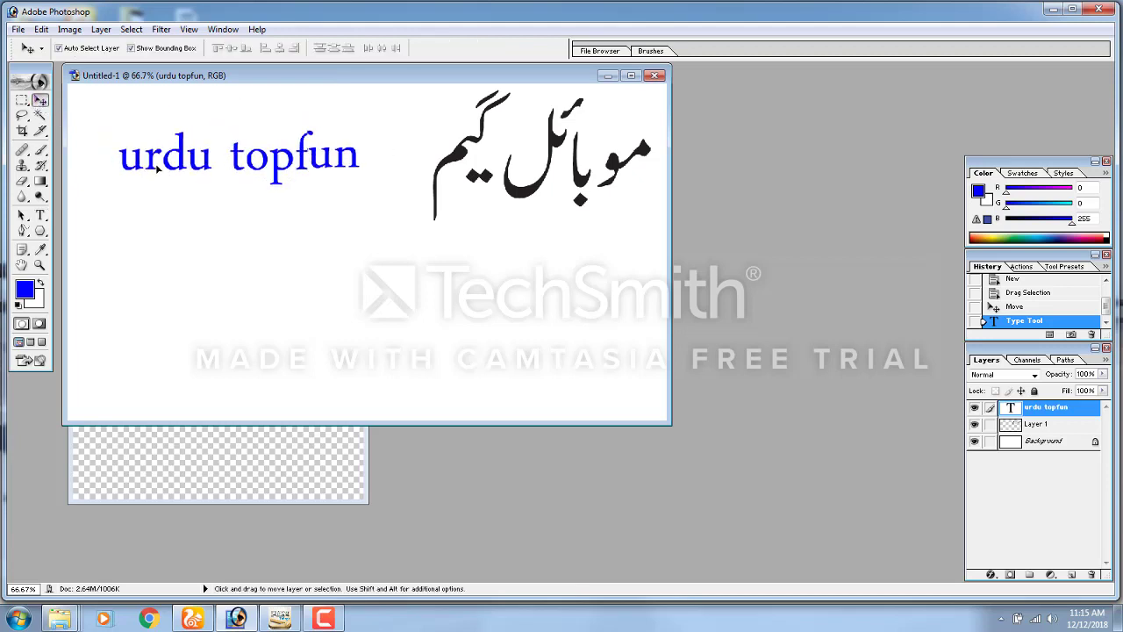
left_click_drag(129, 133, 161, 167)
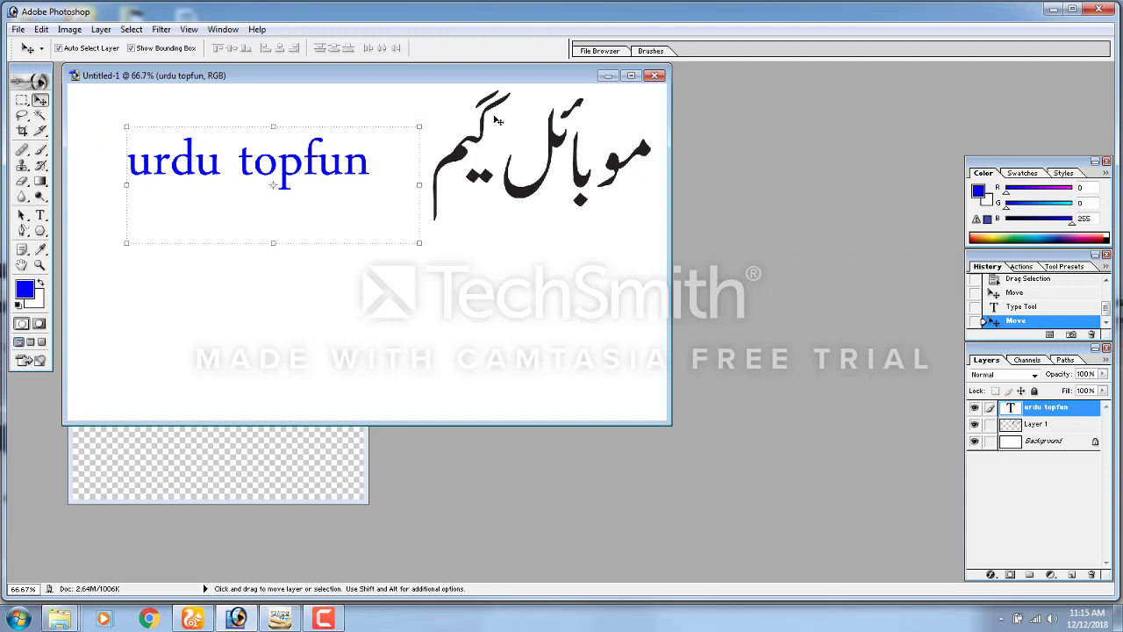
- Open the MS car photo in Photoshop
left_click(17, 29)
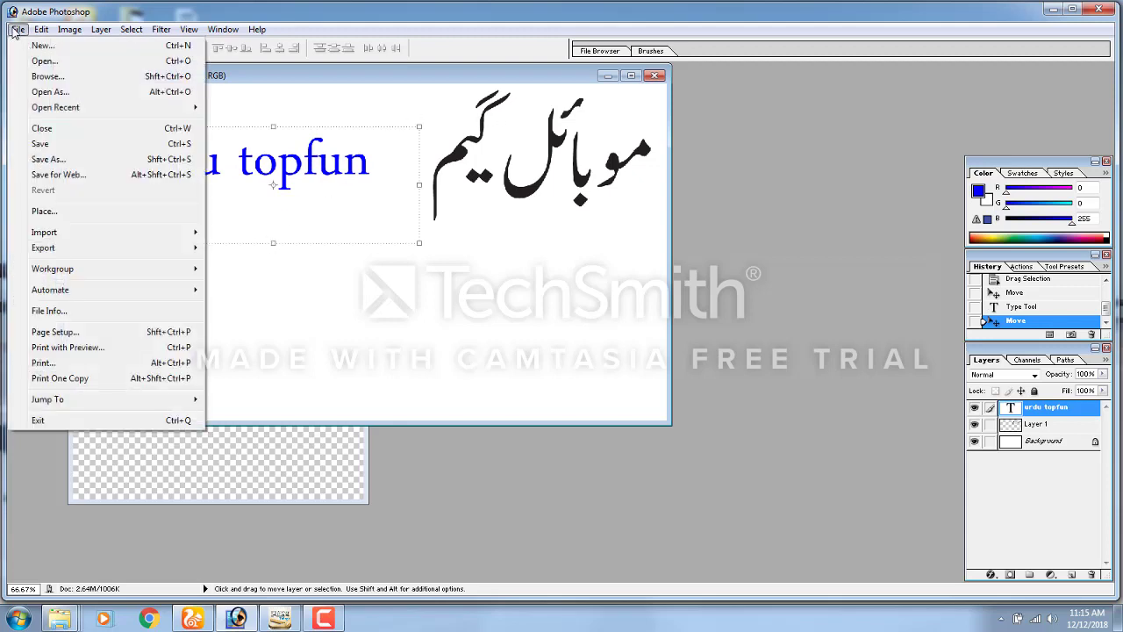
left_click(44, 60)
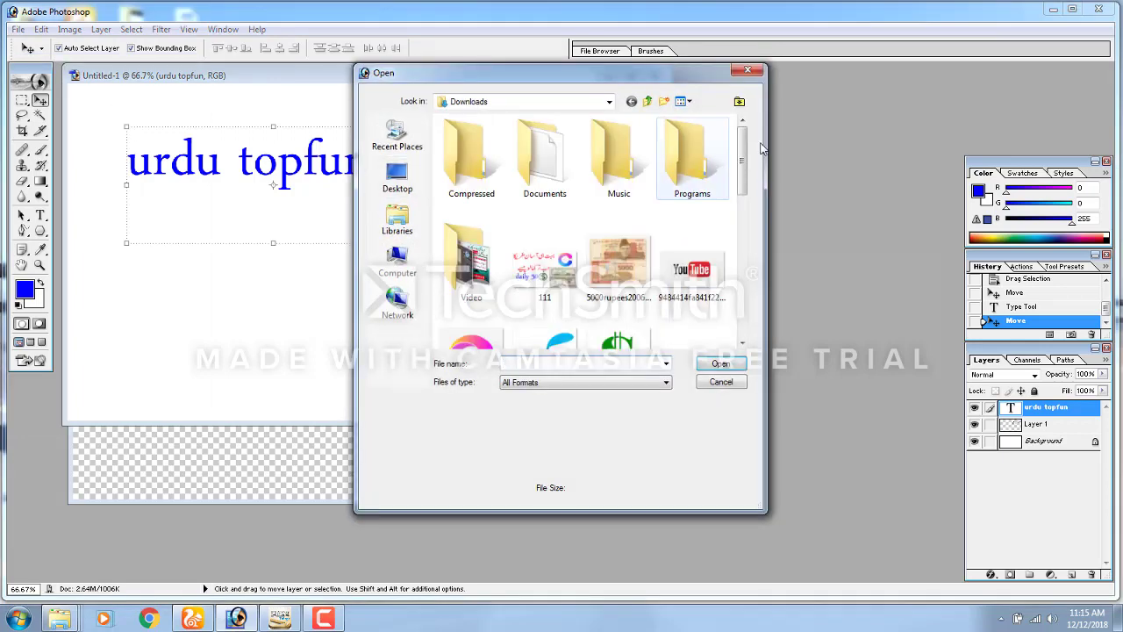
left_click_drag(742, 158, 744, 230)
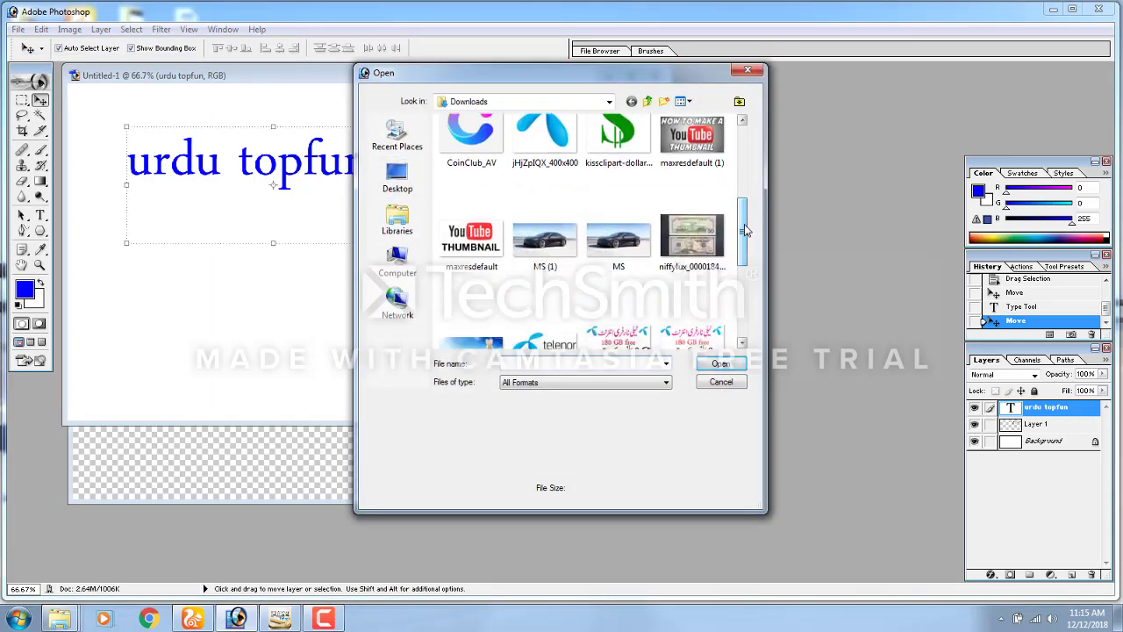
left_click(615, 250)
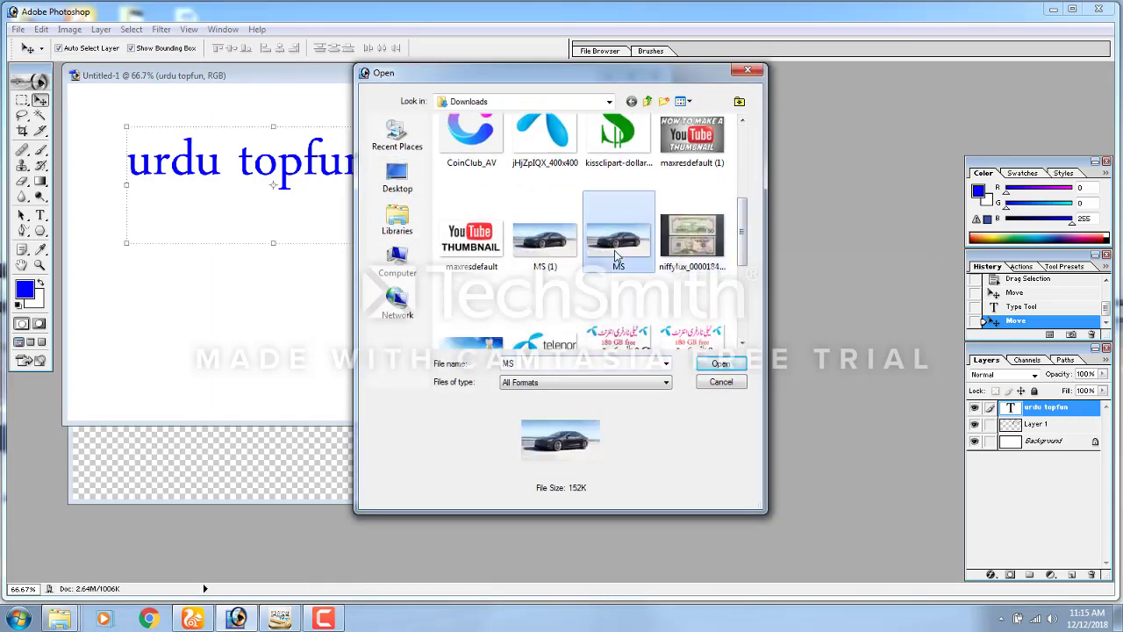
left_click(716, 364)
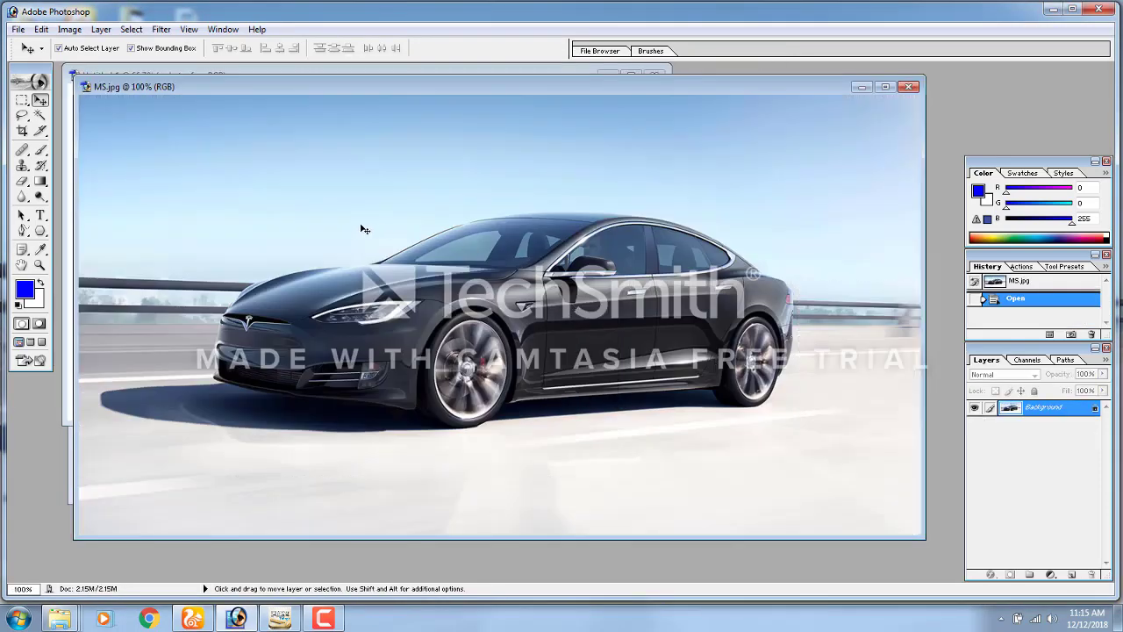
- Select the car in MS.jpg and drag it into the Untitled-1 composition
left_click(22, 101)
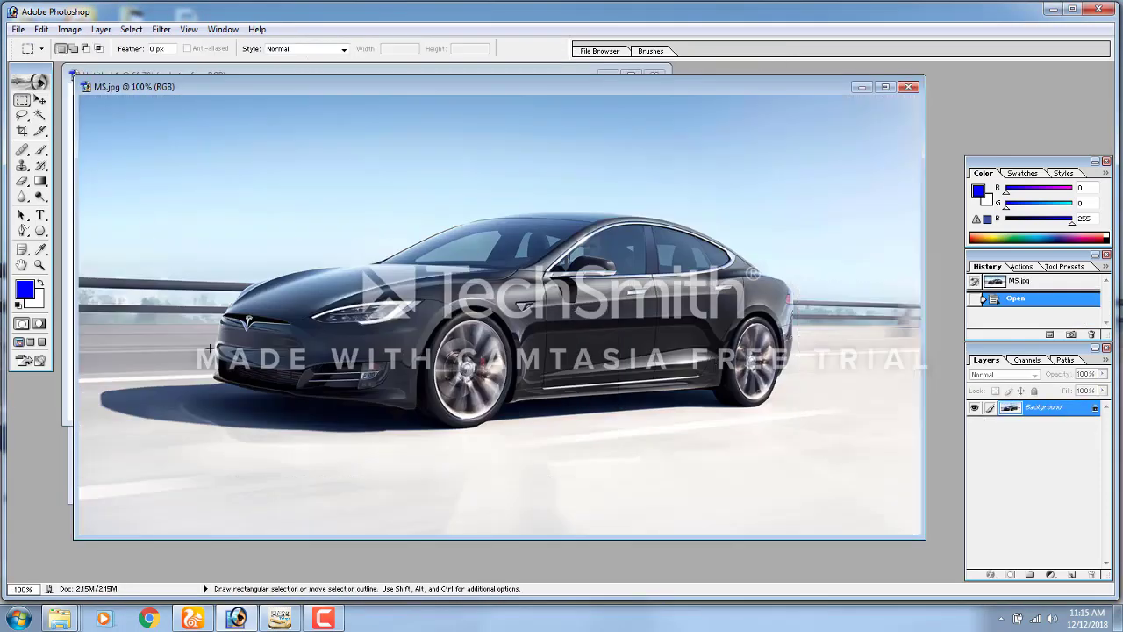
left_click_drag(198, 447, 816, 223)
left_click_drag(816, 223, 804, 198)
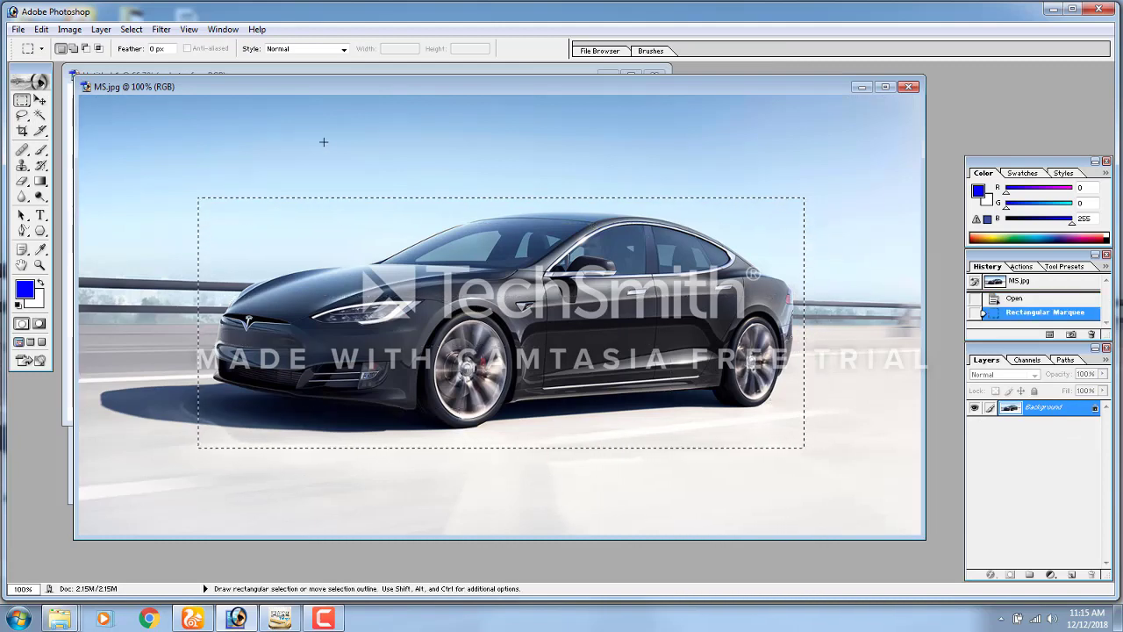
left_click(40, 101)
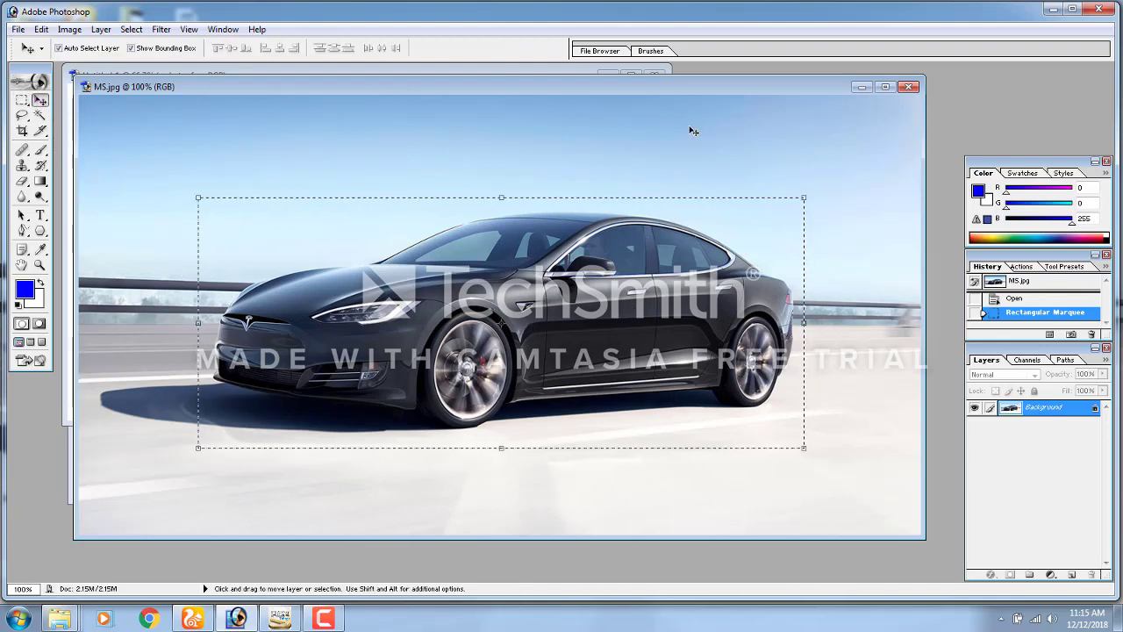
left_click_drag(667, 86, 892, 183)
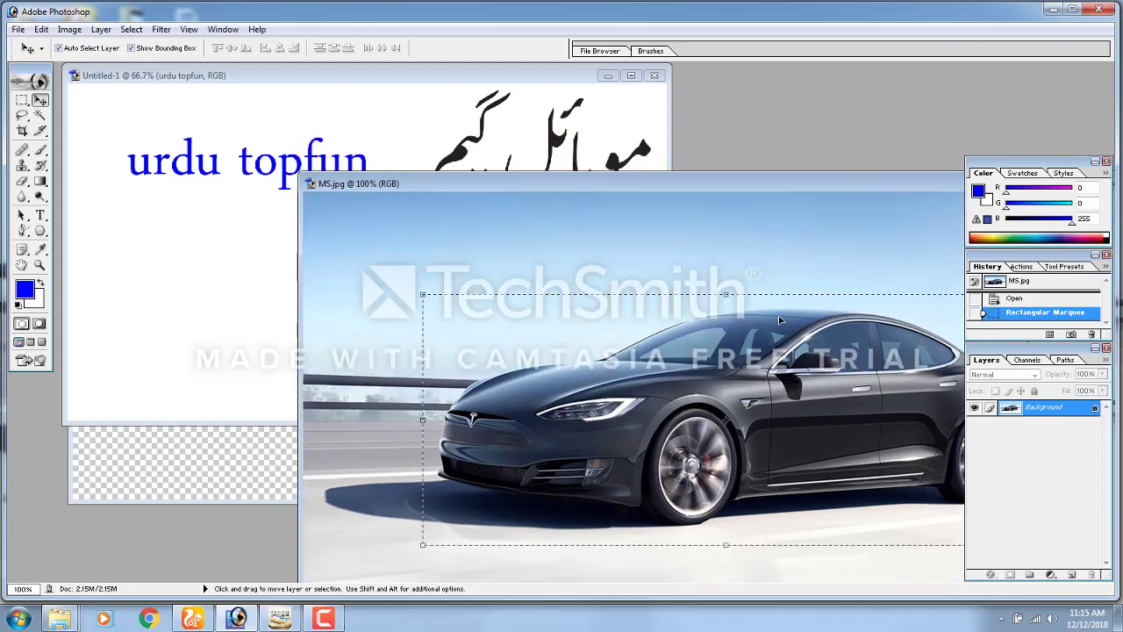
mouse_move(683, 422)
left_mouse_down()
mouse_move(215, 281)
mouse_move(496, 363)
left_mouse_up()
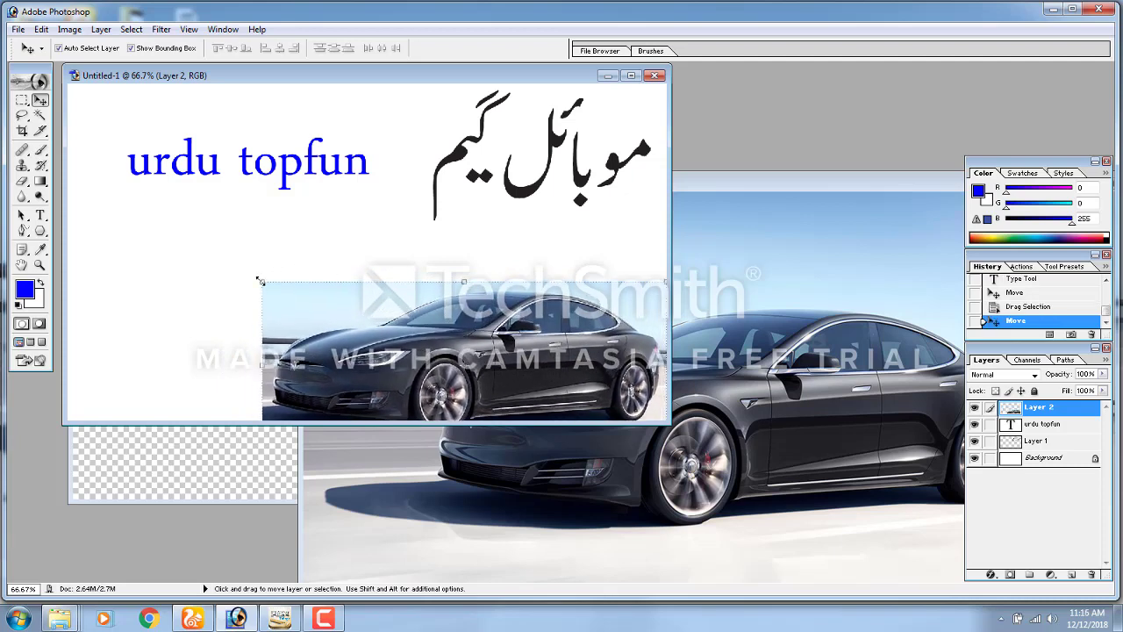
- Scale the car up to fill the lower composition, close MS.jpg, and recentre Untitled-1
mouse_move(260, 280)
left_mouse_down()
mouse_move(225, 231)
mouse_move(169, 222)
left_mouse_up()
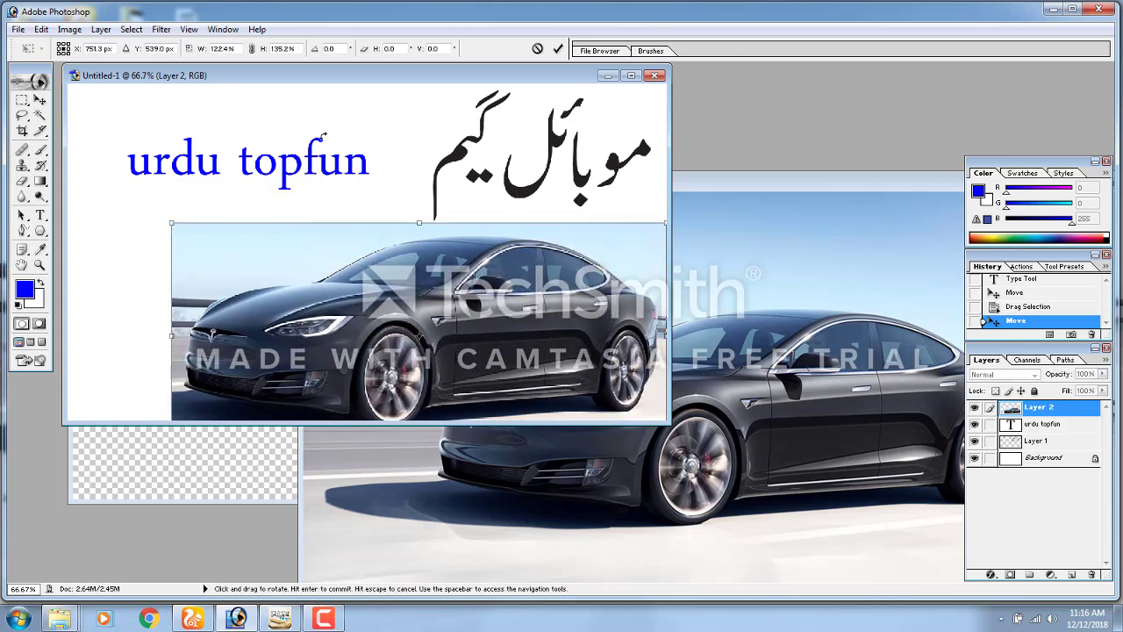
left_click(558, 49)
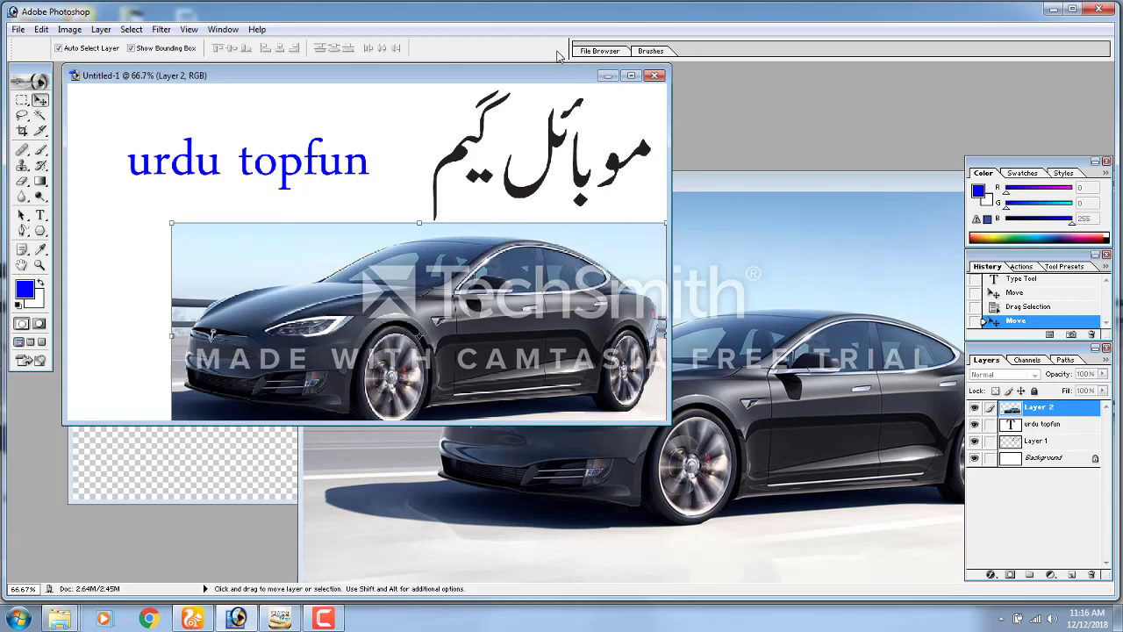
left_click(750, 179)
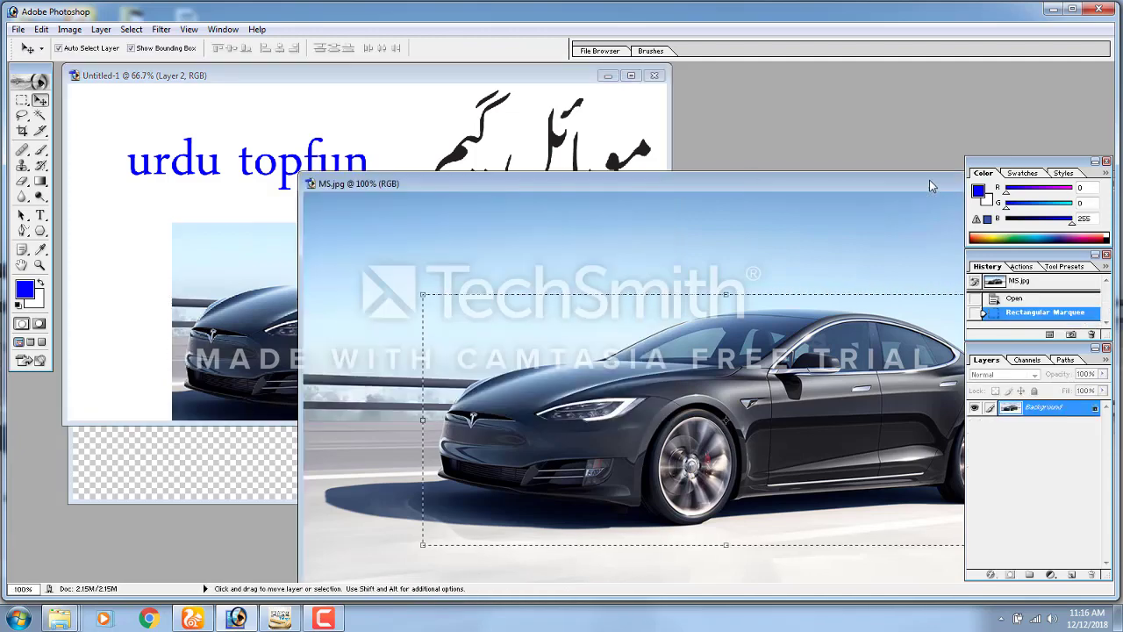
left_click_drag(929, 180, 752, 203)
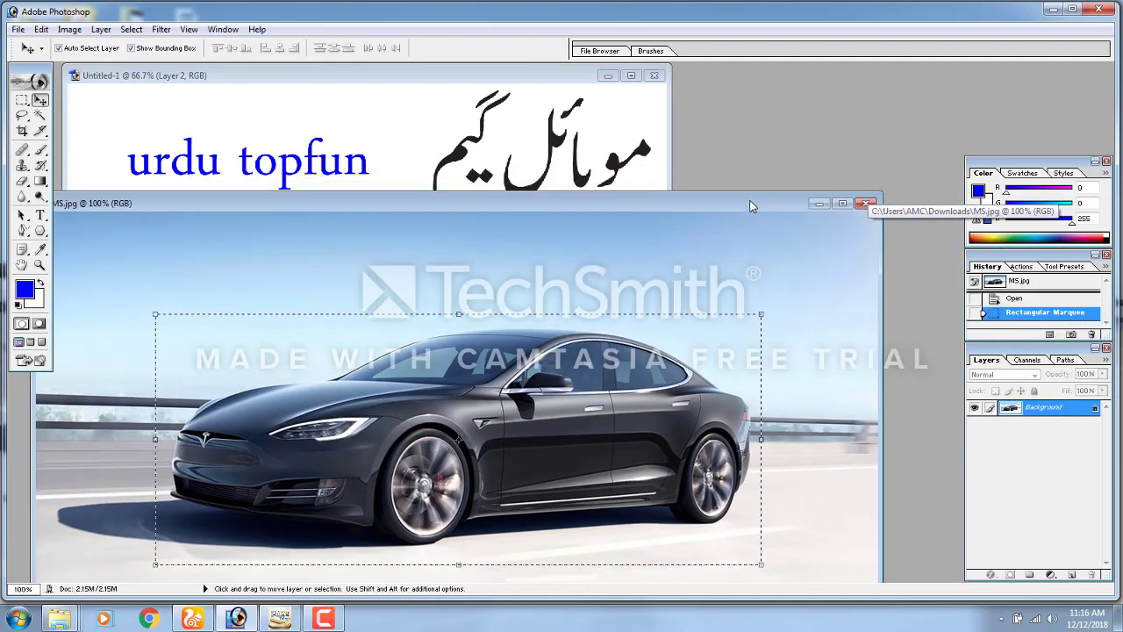
left_click(865, 205)
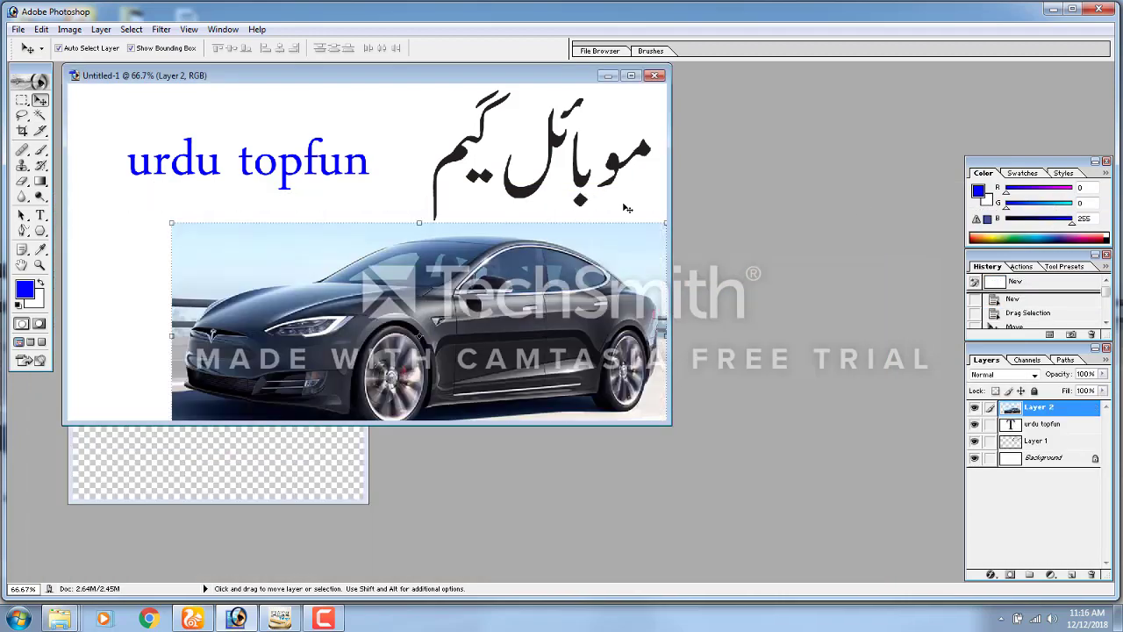
left_click_drag(342, 79, 521, 115)
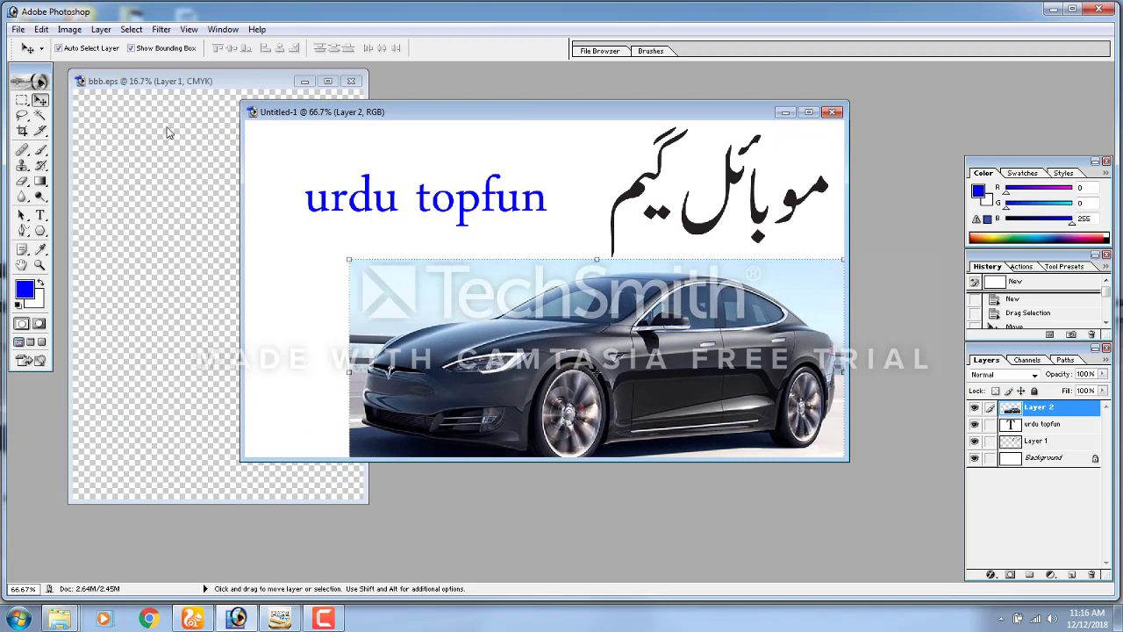
left_click(18, 30)
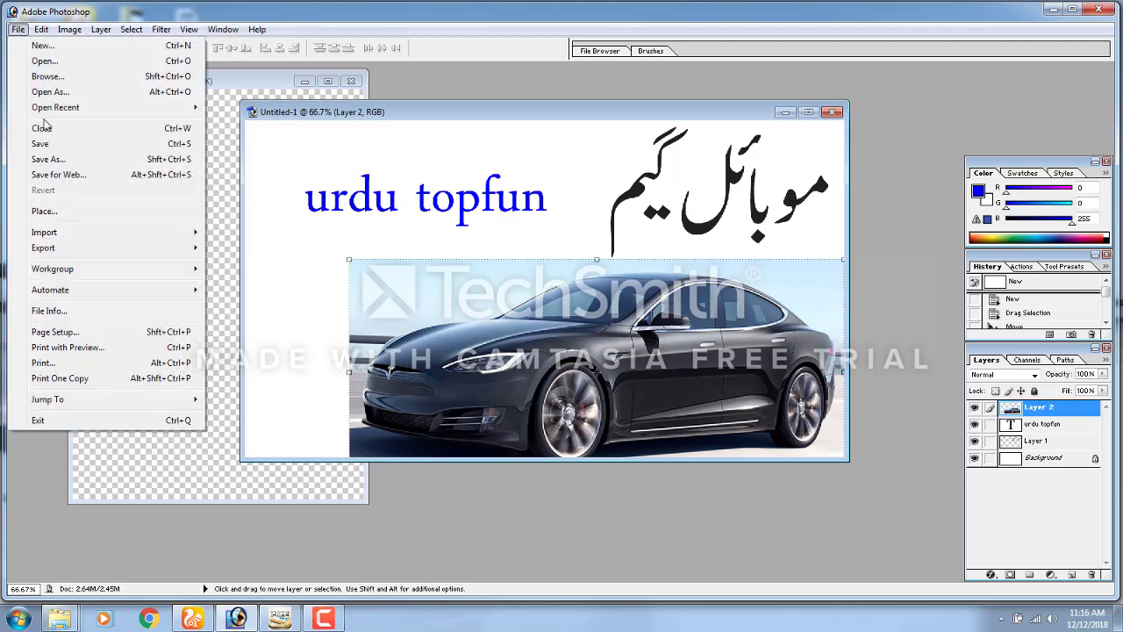
- Save the composition for web as GIF 'Untitled-1k' on the Desktop
left_click(77, 179)
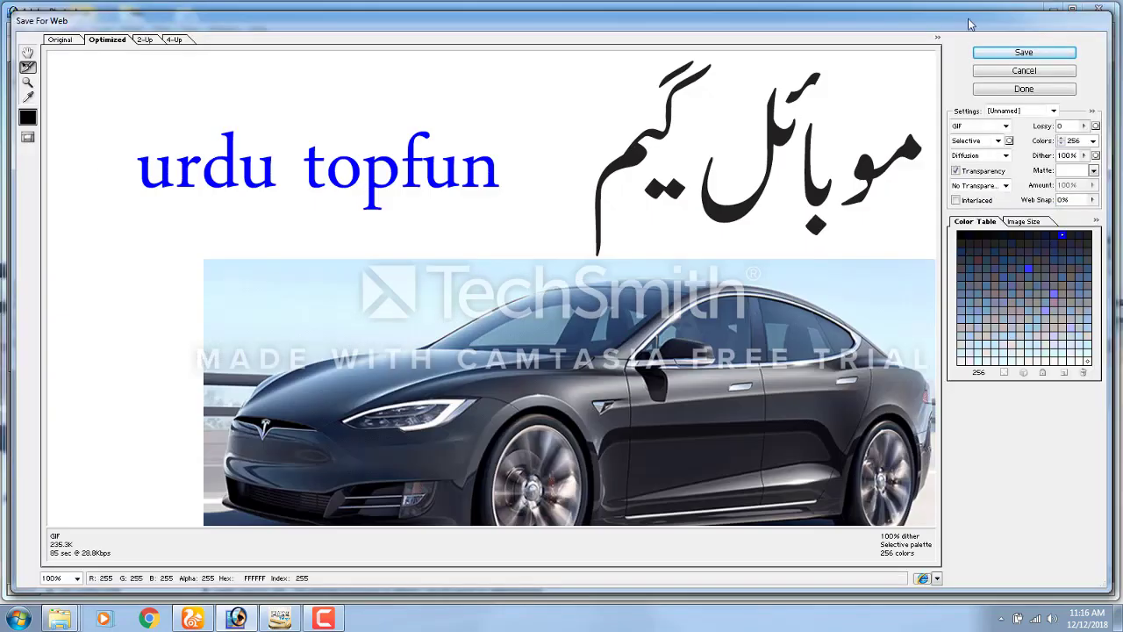
left_click(1000, 55)
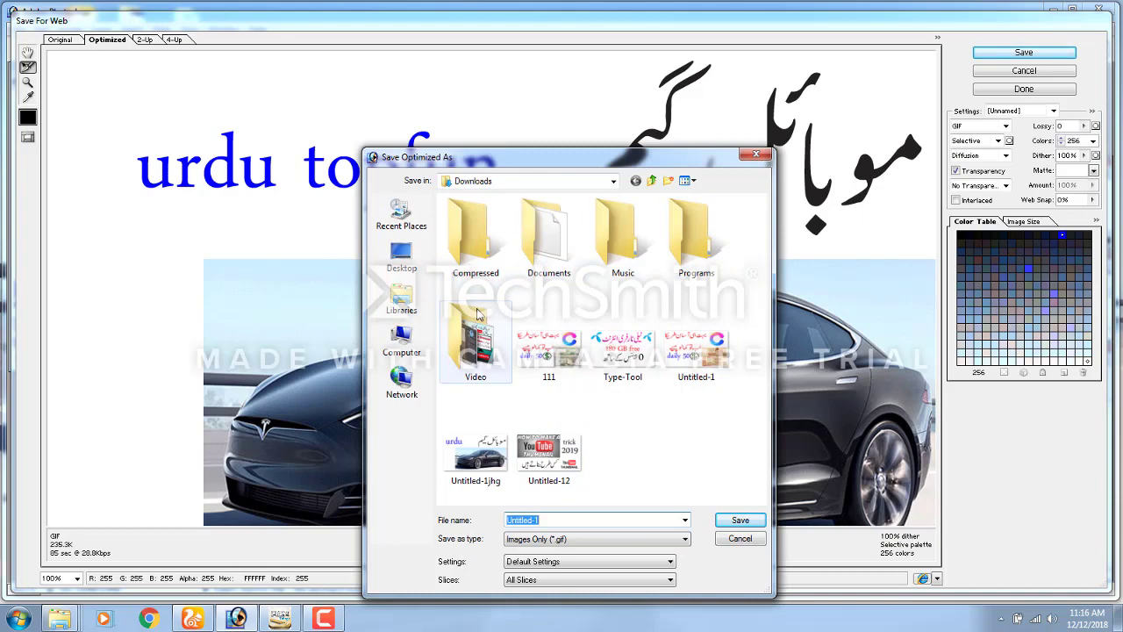
left_click(419, 268)
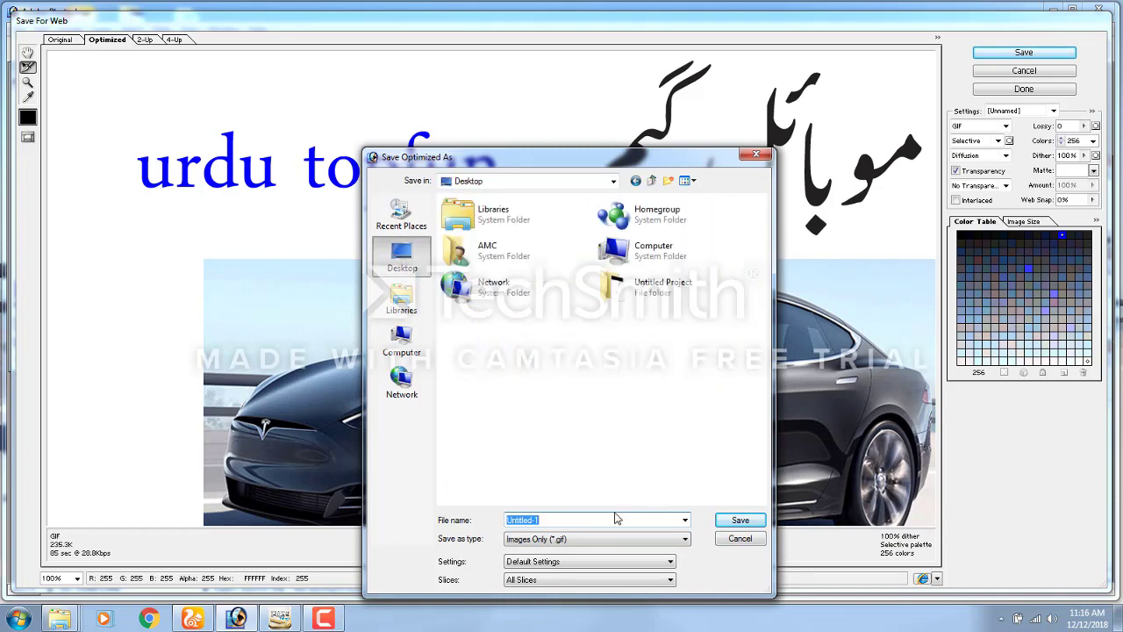
left_click(584, 517)
left_click(740, 519)
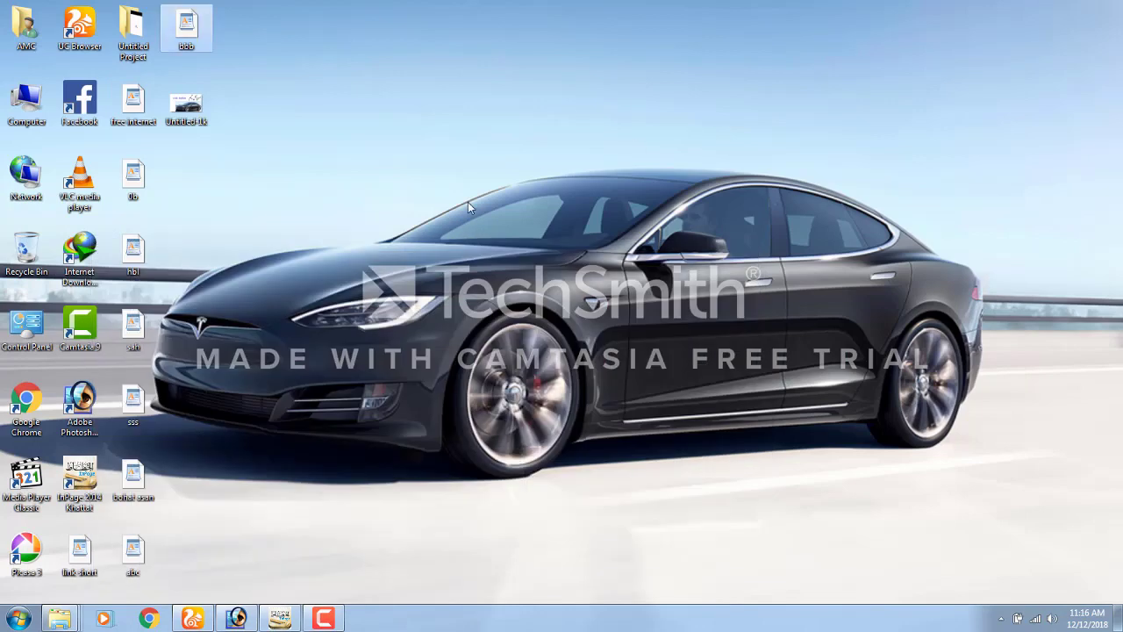
- Refresh the desktop, view Untitled-1k.gif in Picasa Photo Viewer, then close it
right_click(468, 202)
left_click(510, 241)
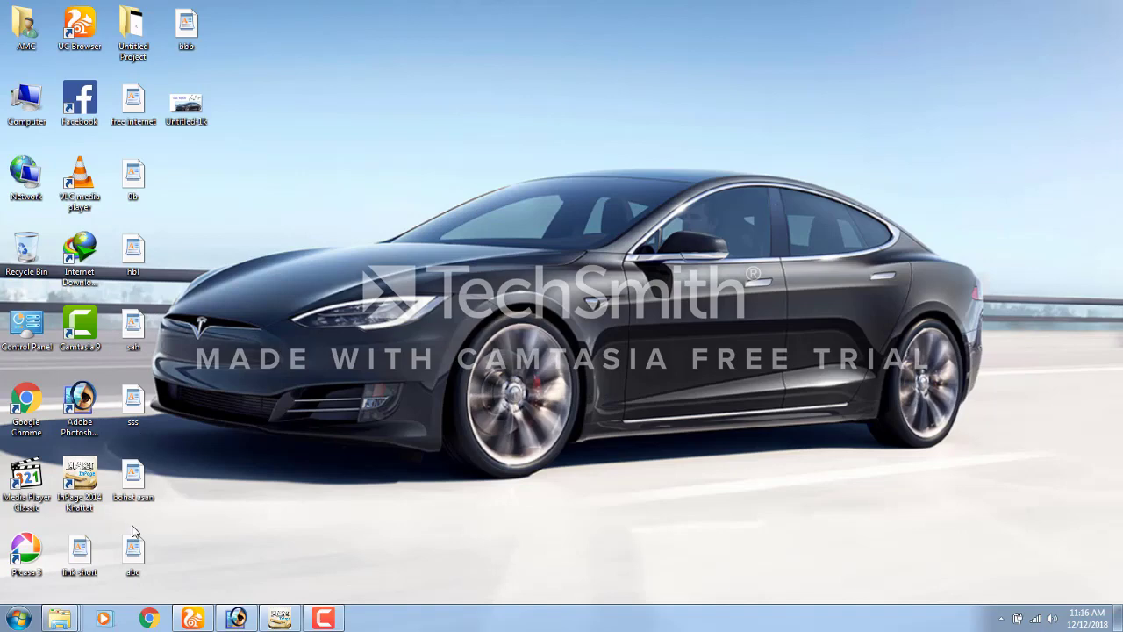
right_click(187, 119)
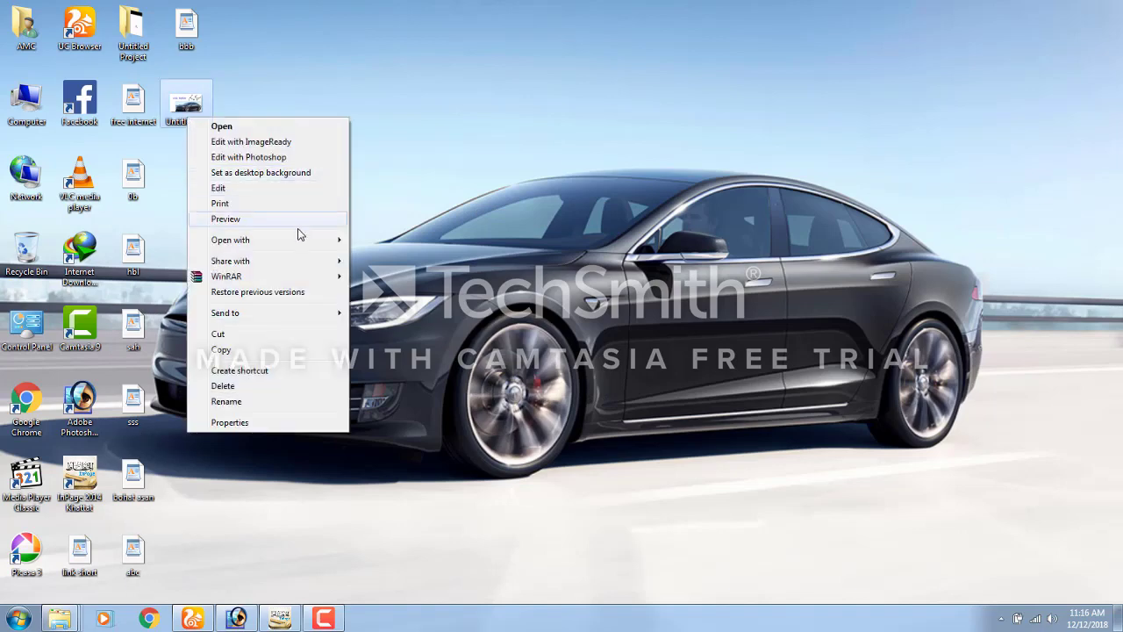
mouse_move(230, 240)
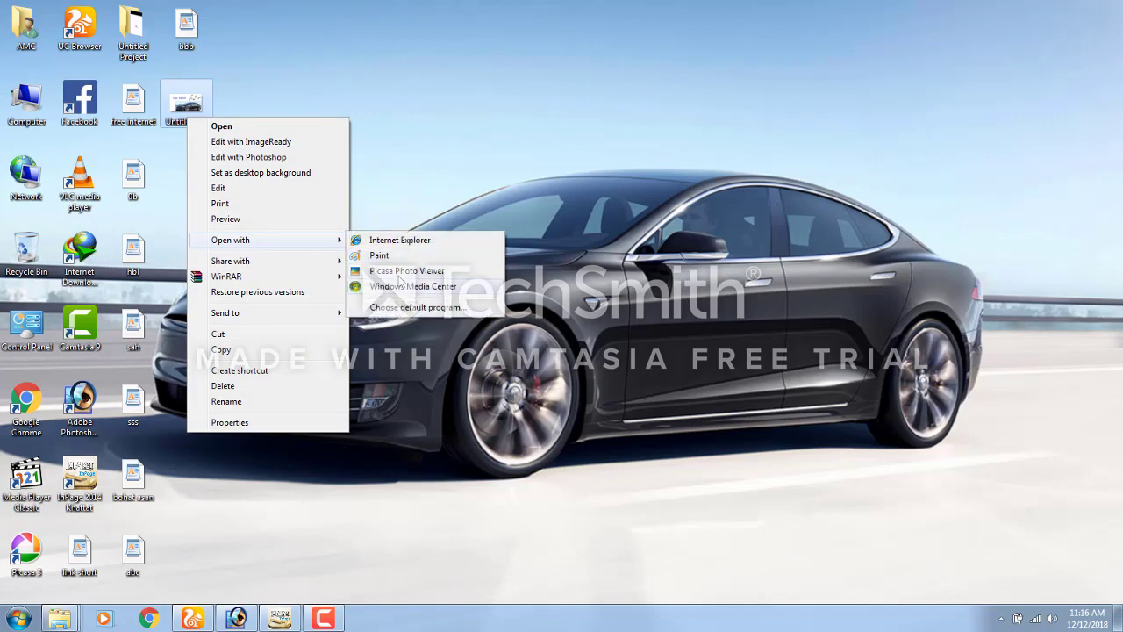
left_click(399, 271)
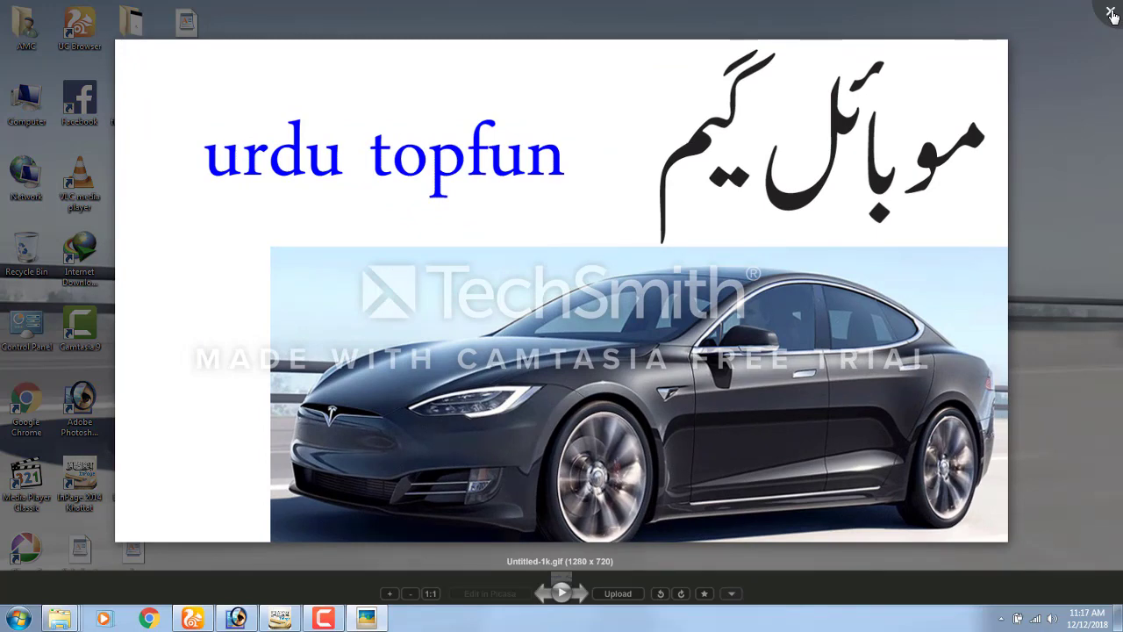
left_click(1112, 16)
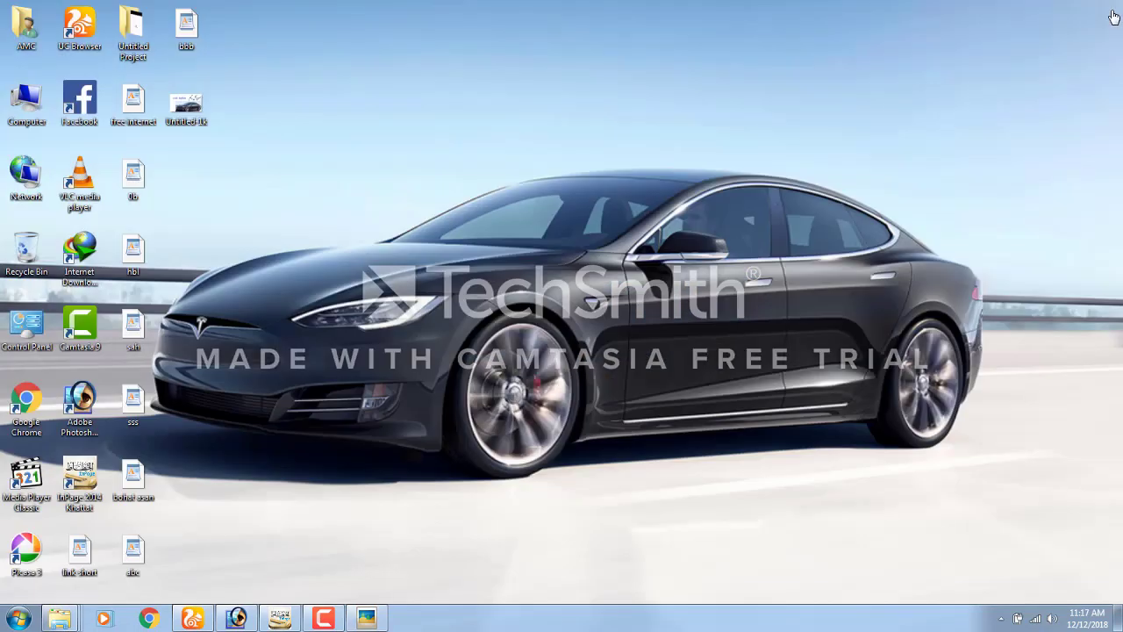
right_click(675, 230)
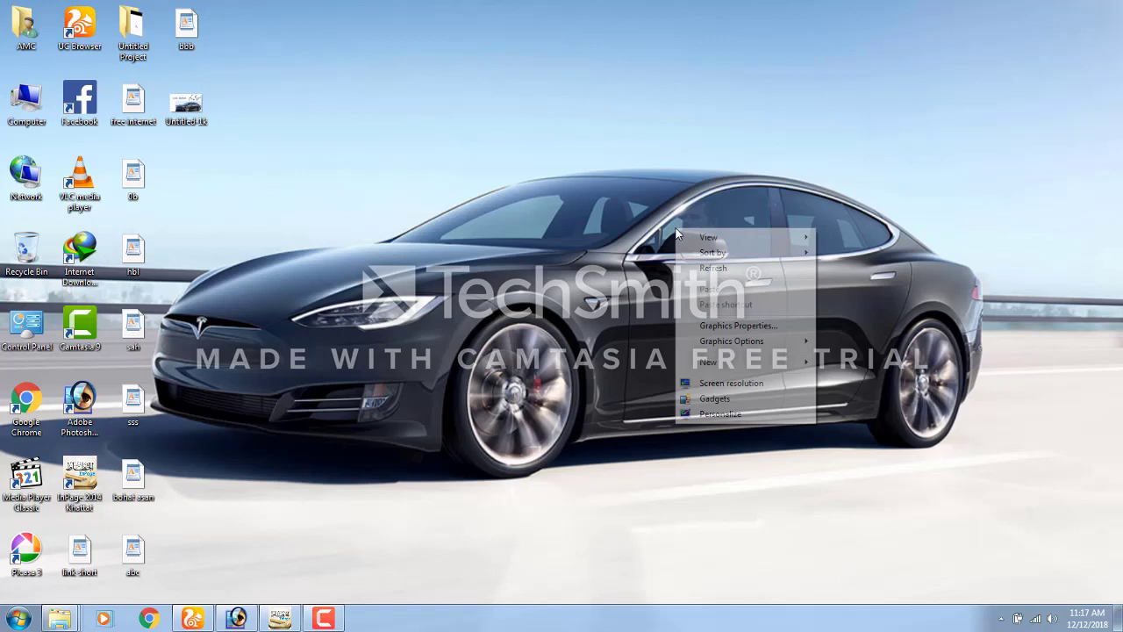
left_click(699, 270)
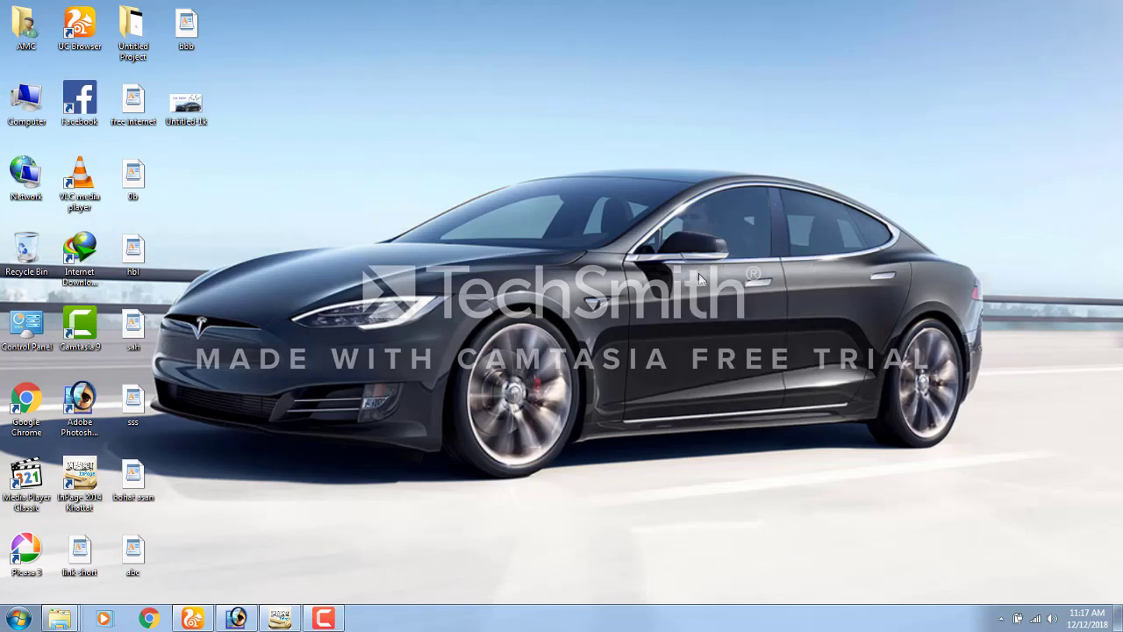
right_click(699, 278)
left_click(733, 317)
mouse_move(324, 619)
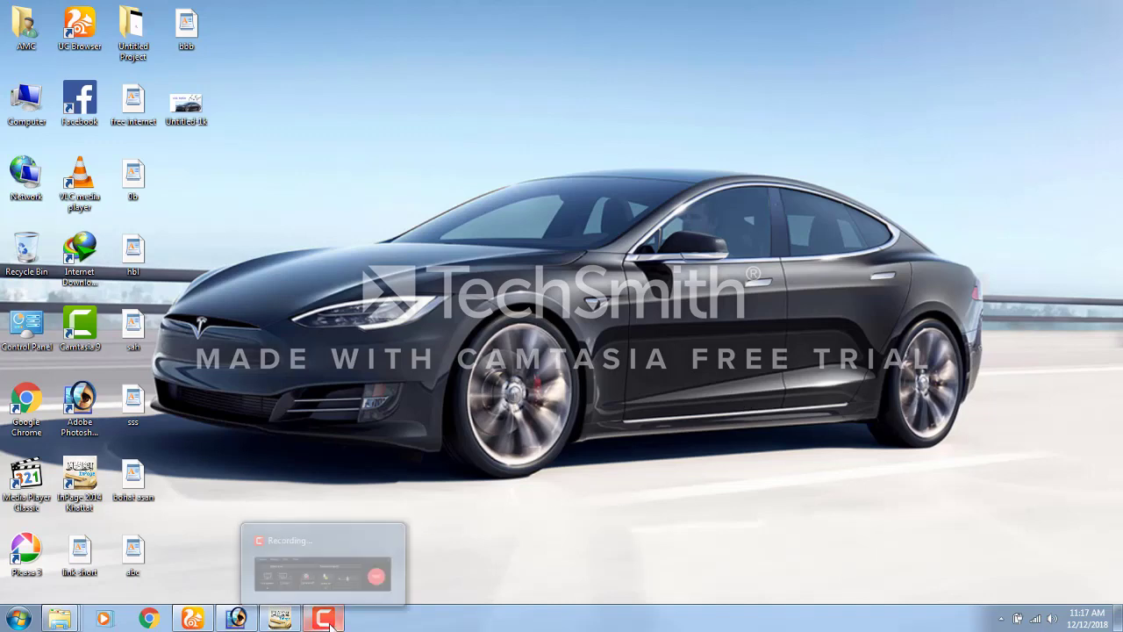
left_click(343, 546)
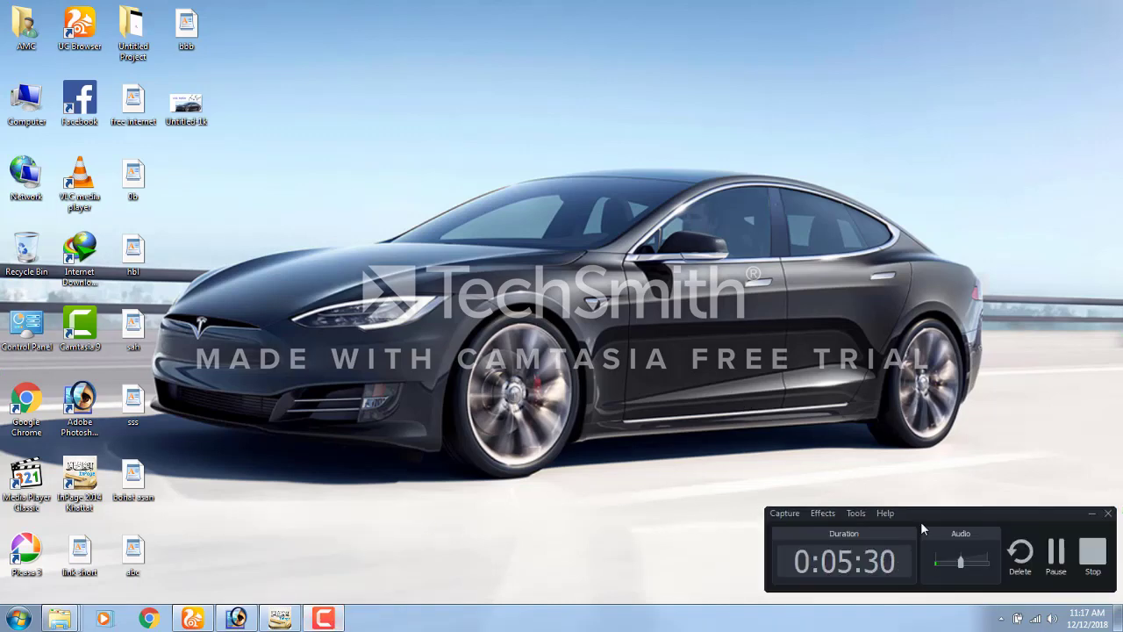